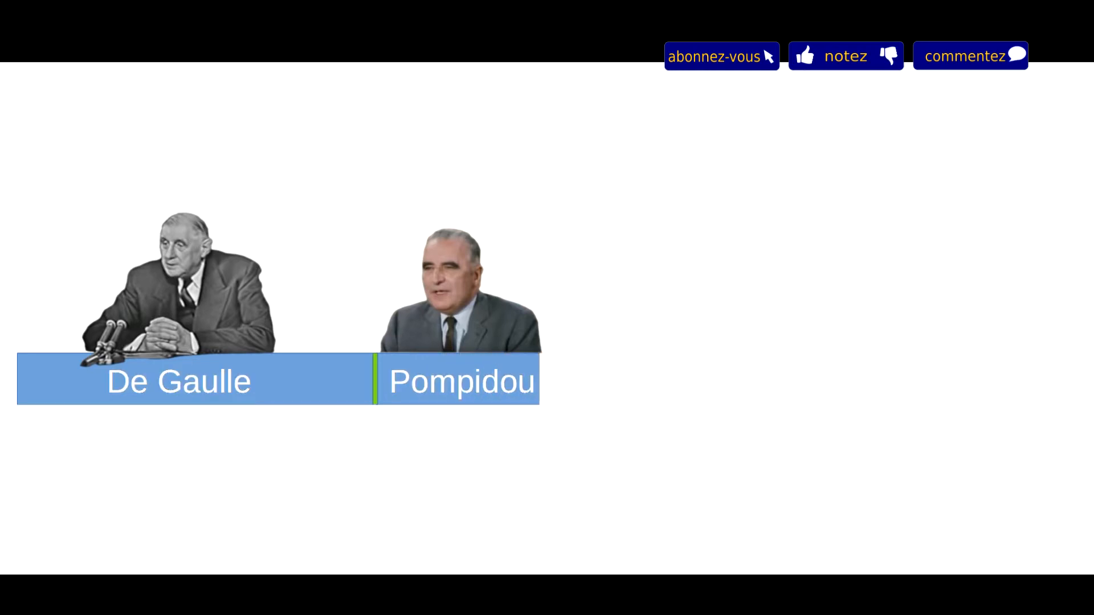
# Step: Leave the slideshow and check the slide's paper format, dimensions and margins in the slide properties
pyautogui.press('Escape')
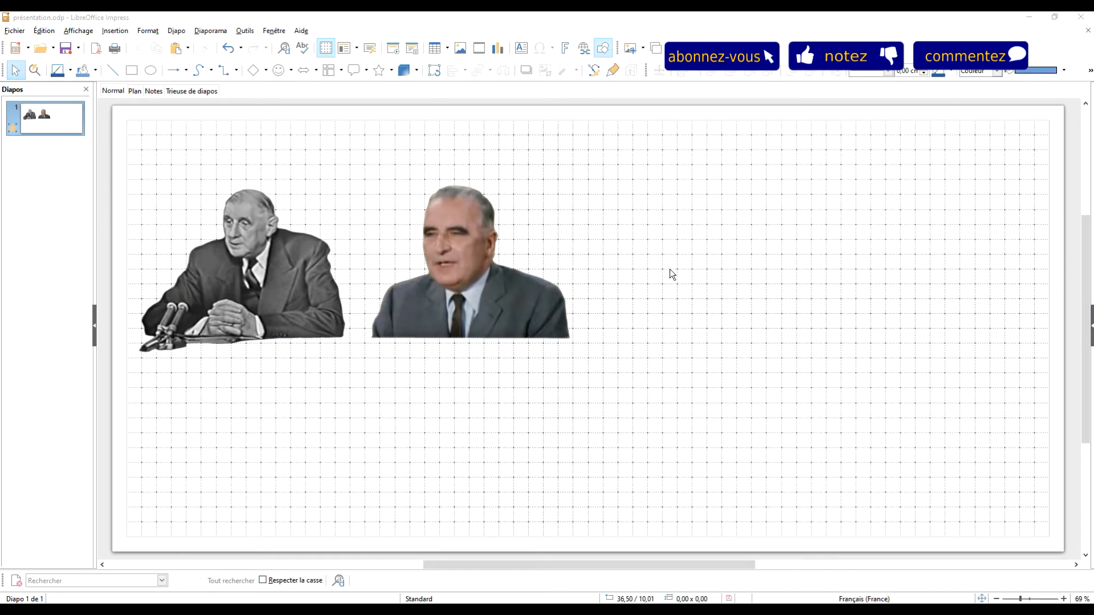
pyautogui.rightClick(660, 207)
pyautogui.click(708, 344)
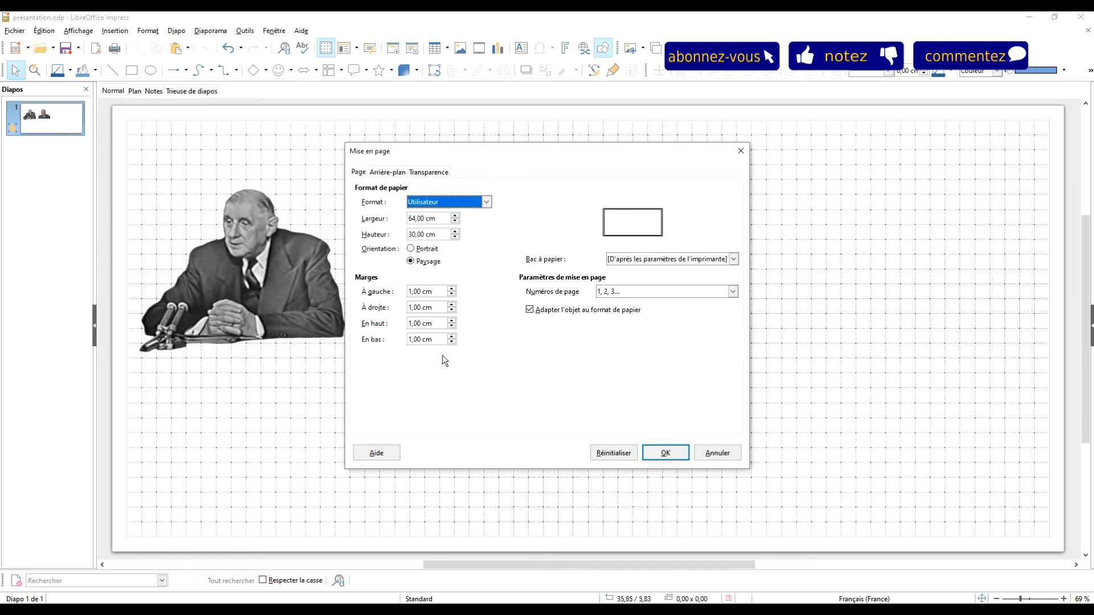
pyautogui.click(717, 454)
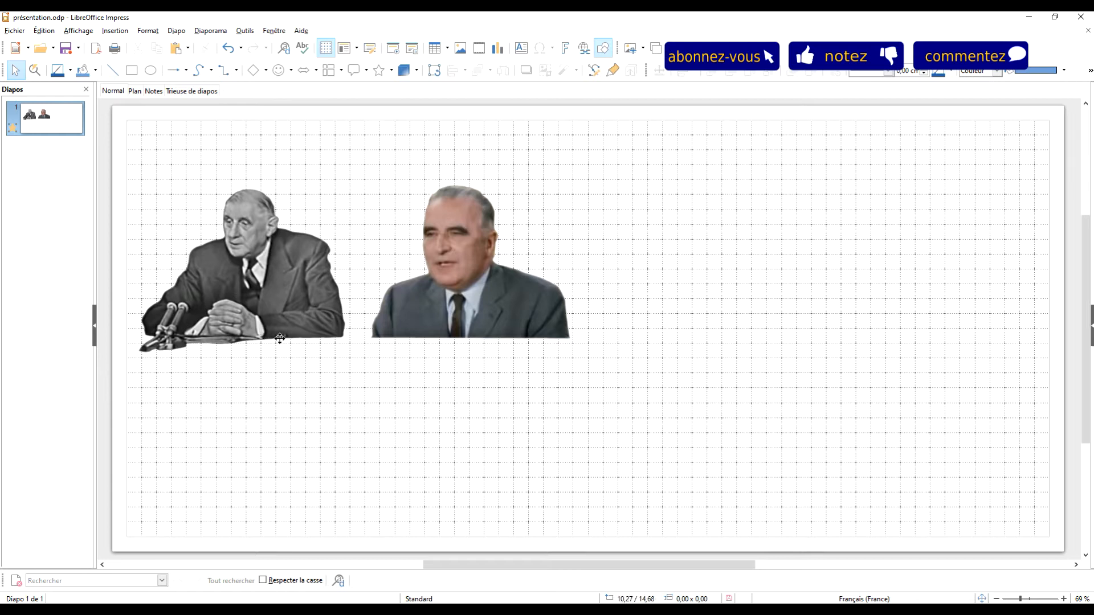
# Step: Draw a rectangle about 16 cm wide and 3 cm high under the De Gaulle portrait, starting at the slide's left margin
pyautogui.click(131, 77)
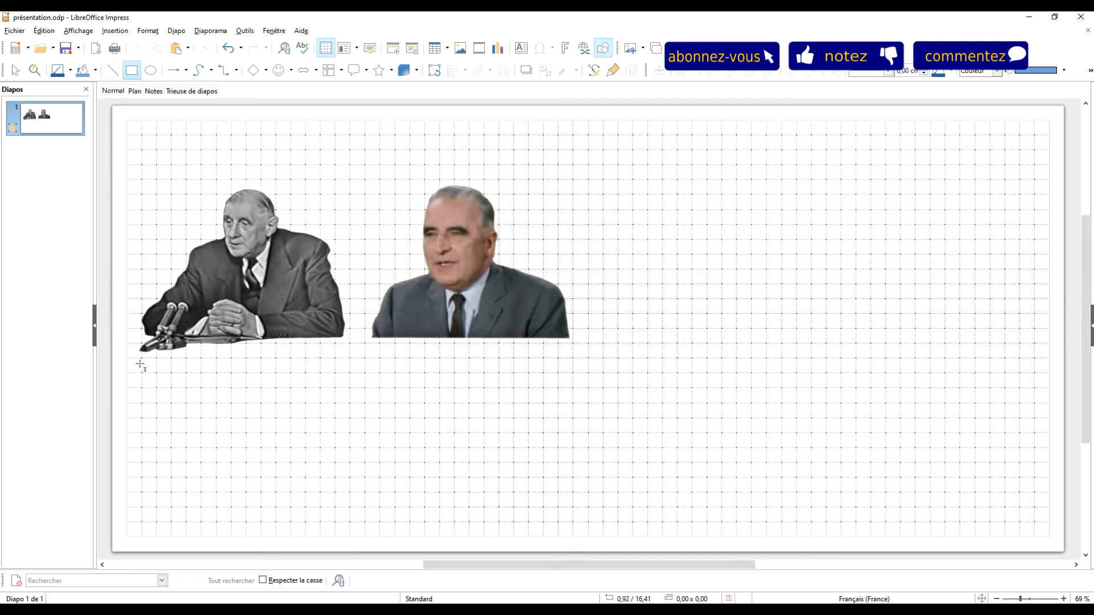
pyautogui.moveTo(128, 359)
pyautogui.mouseDown()
pyautogui.moveTo(246, 386)
pyautogui.moveTo(367, 394)
pyautogui.moveTo(365, 403)
pyautogui.mouseUp()
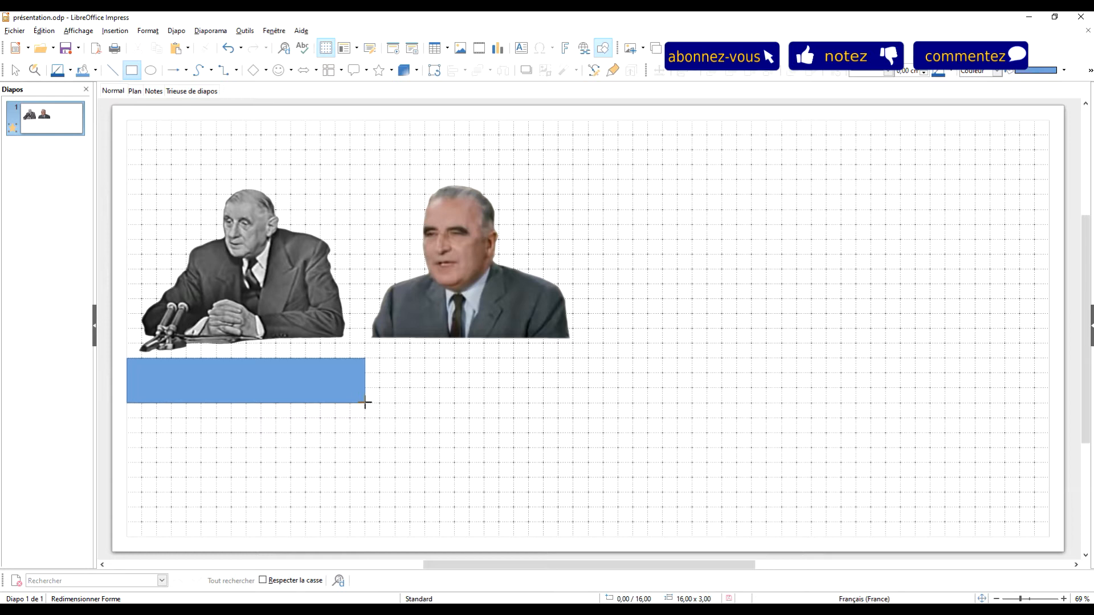
pyautogui.moveTo(365, 402); pyautogui.dragTo(365, 403)
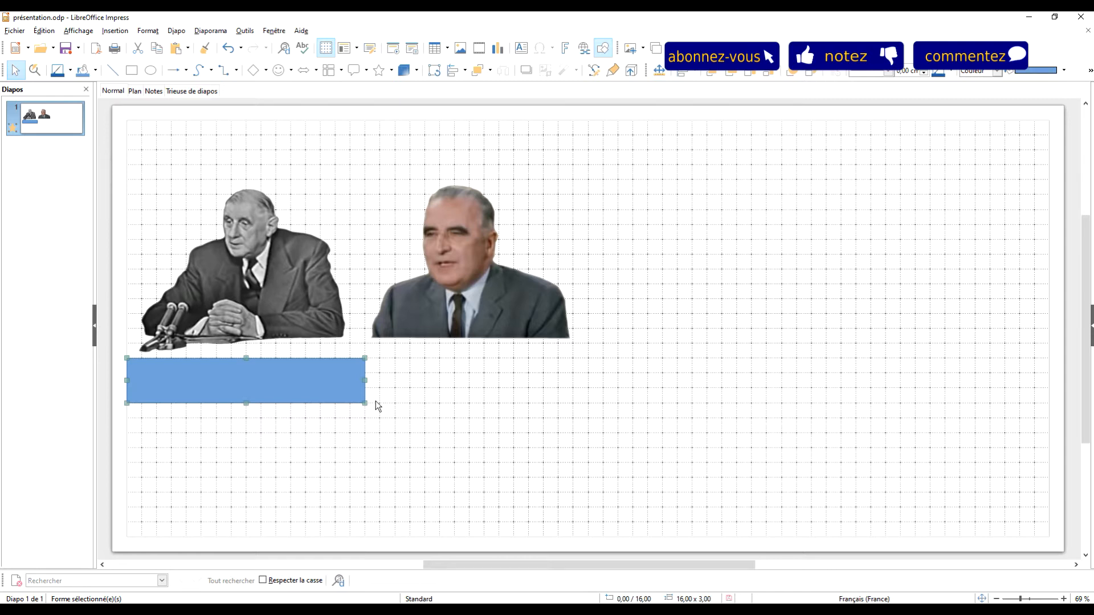
# Step: Set the rectangle's width to 20,8 cm and its height to 3 cm, with the aspect ratio unlocked
pyautogui.rightClick(270, 374)
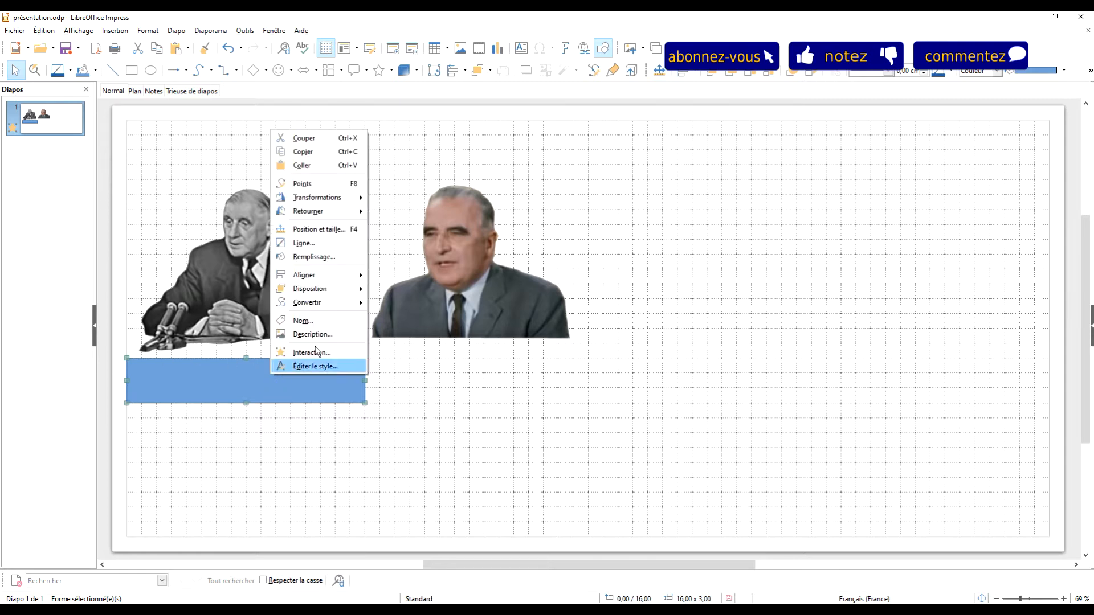
pyautogui.click(319, 230)
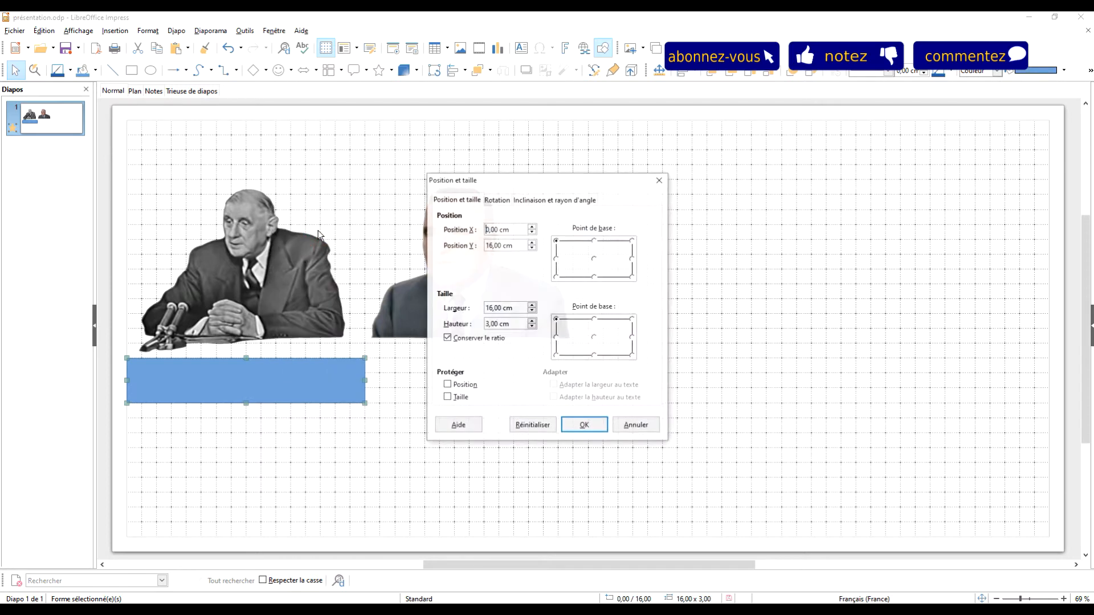
pyautogui.tripleClick(518, 310)
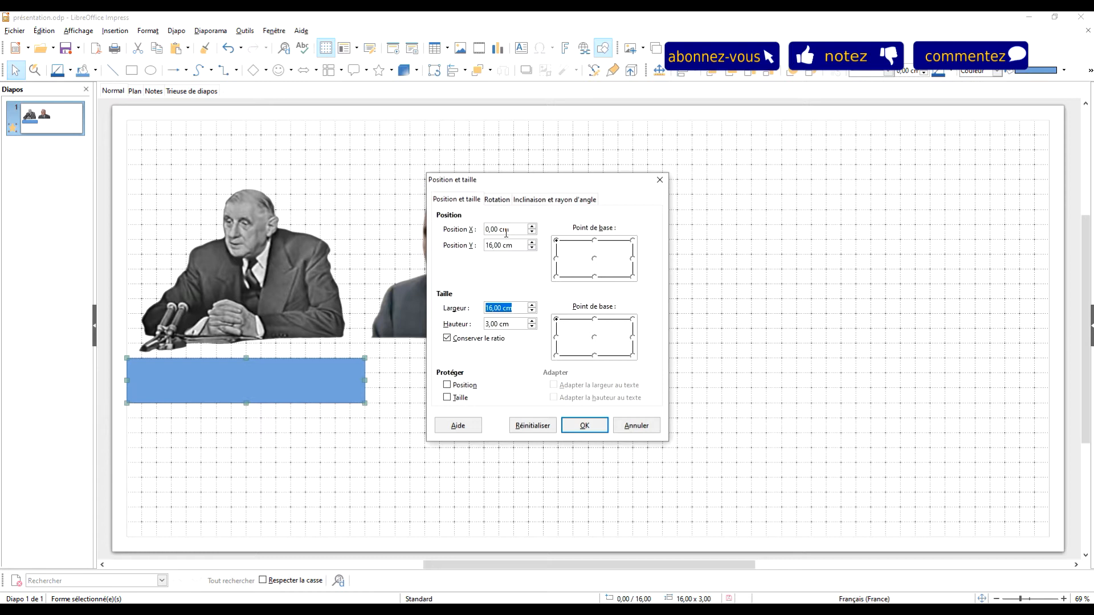
pyautogui.write('20')
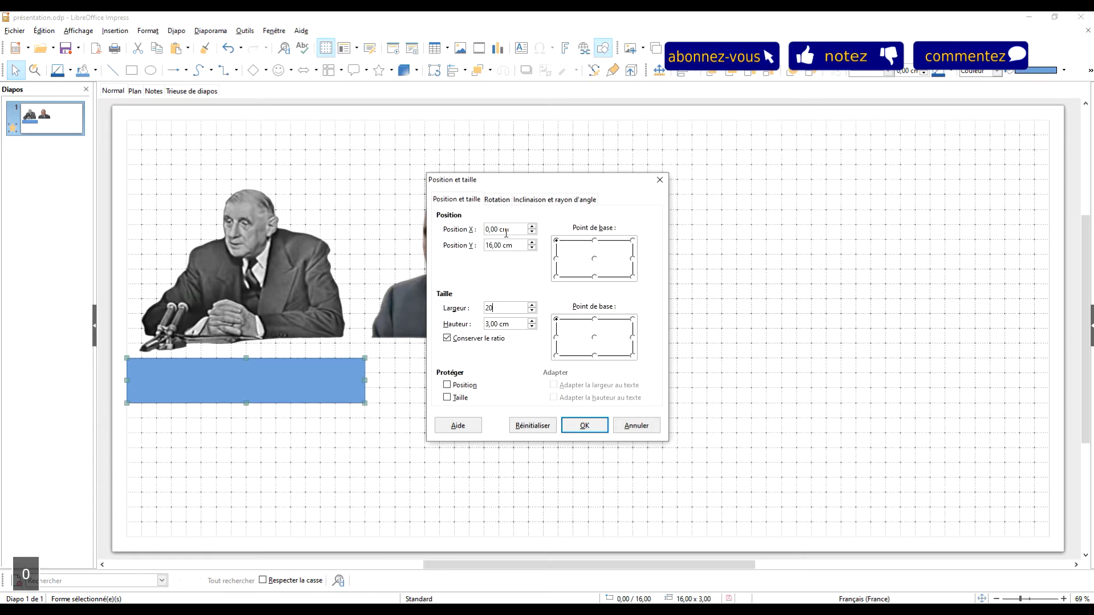
pyautogui.write(',8')
pyautogui.click(507, 325)
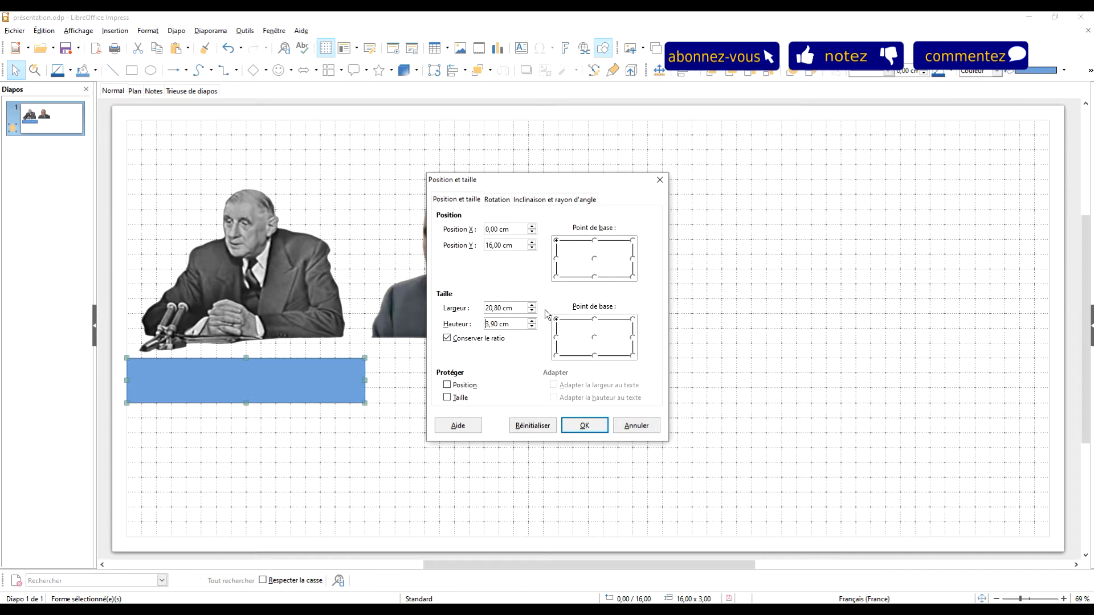
pyautogui.doubleClick(519, 323)
pyautogui.click(447, 338)
pyautogui.click(514, 325)
pyautogui.tripleClick(514, 324)
pyautogui.write('3')
pyautogui.click(585, 426)
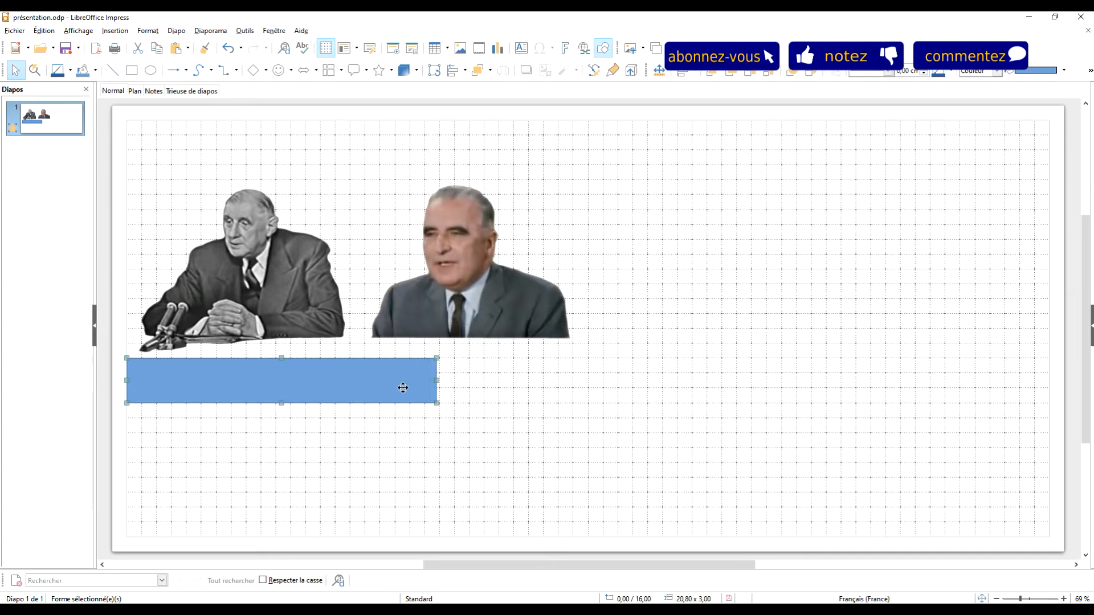
# Step: Shift the Pompidou portrait to the right and paste a copy of the blue rectangle
pyautogui.click(448, 273)
pyautogui.moveTo(519, 296); pyautogui.dragTo(661, 293)
pyautogui.click(394, 379)
pyautogui.hotkey('ctrl', 'c')
pyautogui.click(577, 461)
pyautogui.hotkey('ctrl', 'v')
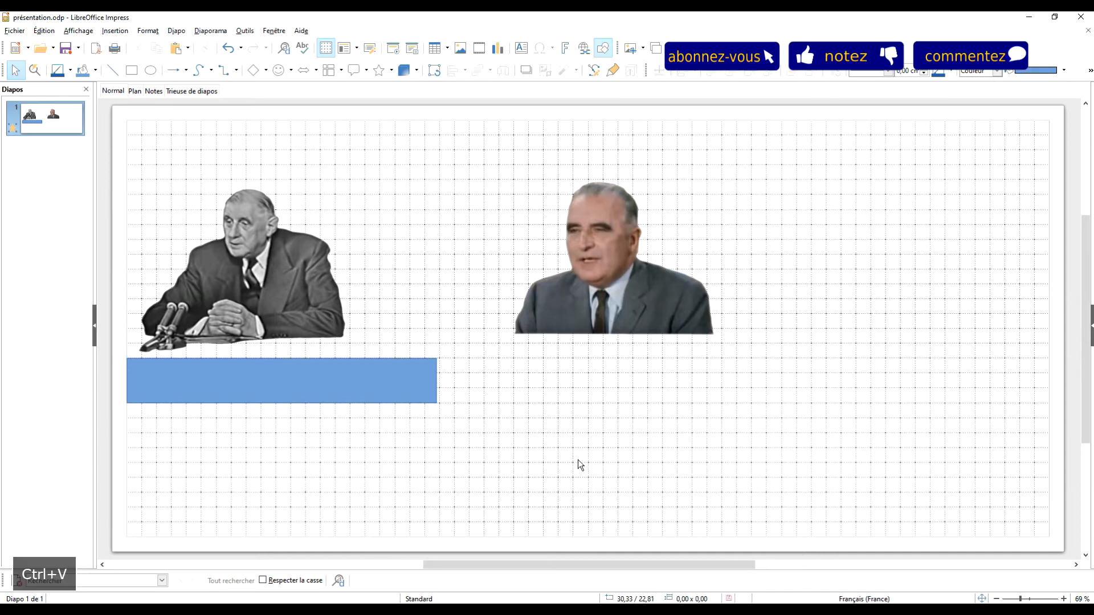
# Step: Move the pasted rectangle horizontally to about X 22,4 cm, leaving a small gap after the original one
pyautogui.press('Right')
pyautogui.press('Right')
pyautogui.press('Right')
pyautogui.press('Right')
pyautogui.press('Right')
pyautogui.press('Right')
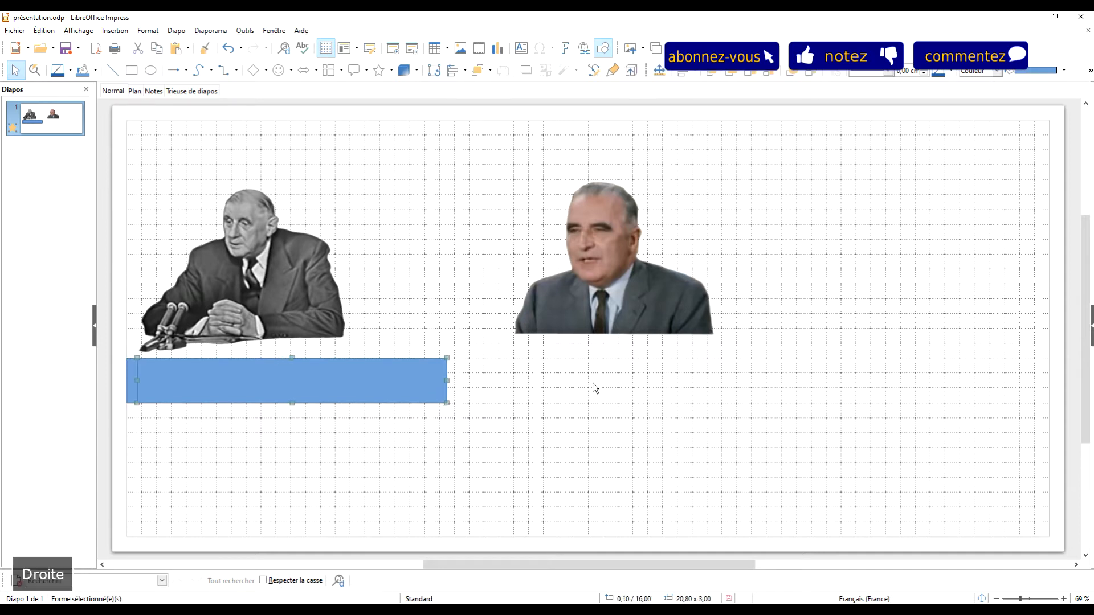
pyautogui.press('Right')
pyautogui.press('Right')
pyautogui.press('Right')
pyautogui.press('Right')
pyautogui.press('Right')
pyautogui.press('Right')
pyautogui.press('Right')
pyautogui.press('Right')
pyautogui.press('Right')
pyautogui.press('Right')
pyautogui.press('Right')
pyautogui.press('Right')
pyautogui.press('Right')
pyautogui.press('Right')
pyautogui.press('Right')
pyautogui.press('Right')
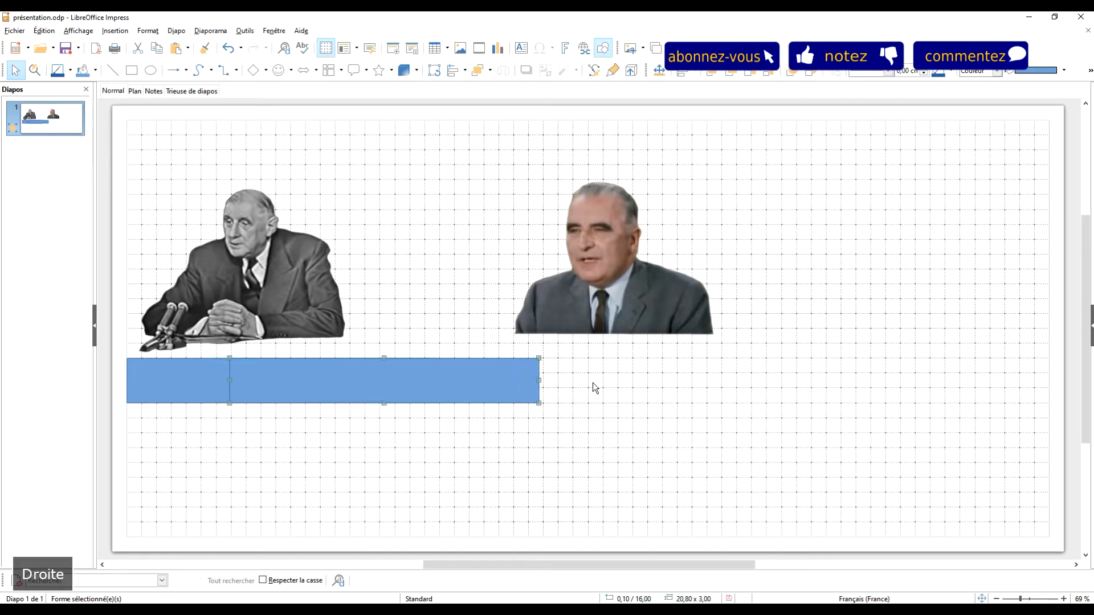
pyautogui.press('Right')
pyautogui.press('Right')
pyautogui.press('Right')
pyautogui.press('Right')
pyautogui.press('Right')
pyautogui.press('Right')
pyautogui.press('Right')
pyautogui.press('Right')
pyautogui.press('Right')
pyautogui.press('Right')
pyautogui.press('Right')
pyautogui.press('Right')
pyautogui.press('Right')
pyautogui.press('Right')
pyautogui.press('Right')
pyautogui.press('Right')
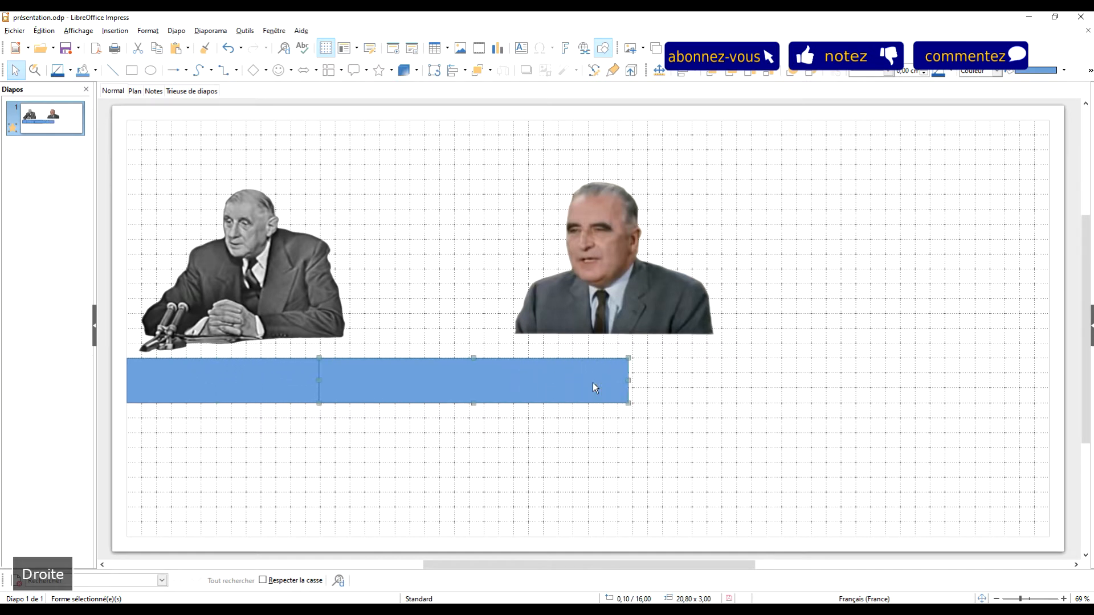
pyautogui.press('Right')
pyautogui.press('Right')
pyautogui.press('Right')
pyautogui.press('Right')
pyautogui.press('Right')
pyautogui.press('Right')
pyautogui.press('Right')
pyautogui.press('Right')
pyautogui.press('Right')
pyautogui.press('Right')
pyautogui.press('Right')
pyautogui.press('Right')
pyautogui.press('Right')
pyautogui.press('Right')
pyautogui.press('Right')
pyautogui.press('Right')
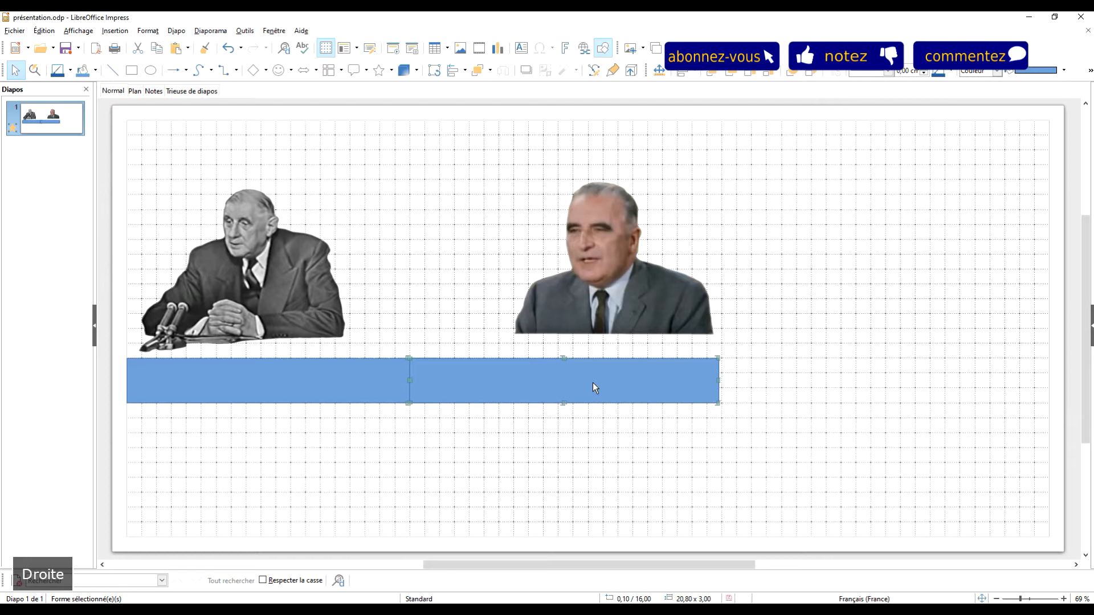
pyautogui.press('Right')
pyautogui.press('Right')
pyautogui.press('Right')
pyautogui.press('Right')
pyautogui.press('Right')
pyautogui.press('Right')
pyautogui.press('Right')
pyautogui.press('Right')
pyautogui.press('Right')
pyautogui.press('Right')
pyautogui.press('Left')
pyautogui.press('Left')
pyautogui.press('Left')
pyautogui.press('Left')
pyautogui.press('Left')
pyautogui.press('Left')
pyautogui.press('Left')
pyautogui.press('Left')
pyautogui.press('Left')
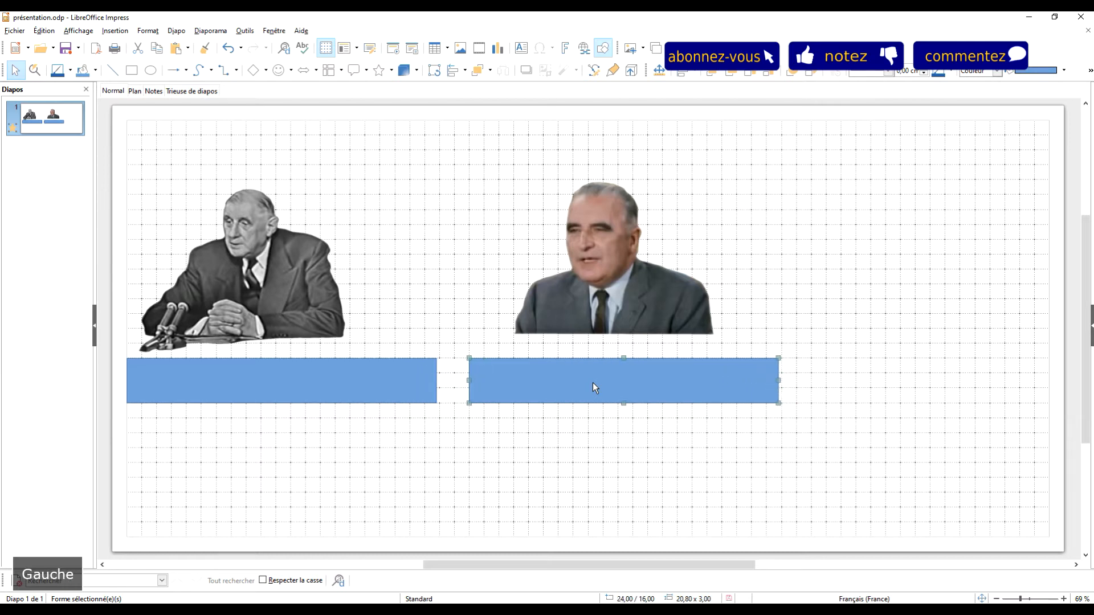
pyautogui.press('Left')
pyautogui.press('Left')
pyautogui.press('Left')
pyautogui.press('Left')
pyautogui.press('Left')
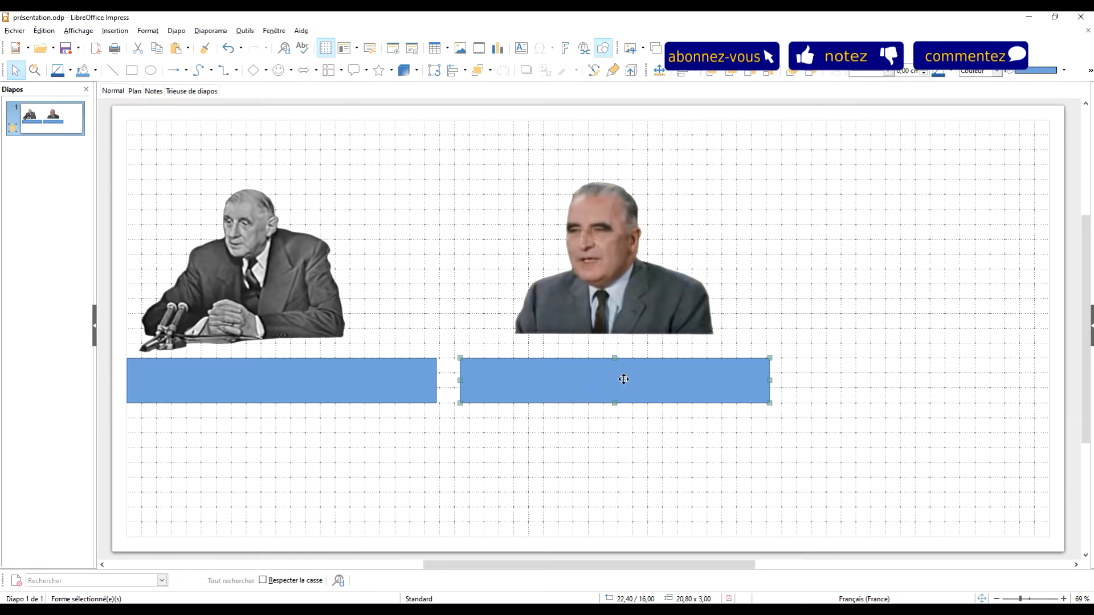
# Step: Set the second rectangle's width to 9,5 cm, keeping its height at 3 cm
pyautogui.click(663, 455)
pyautogui.click(629, 395)
pyautogui.press('F4')
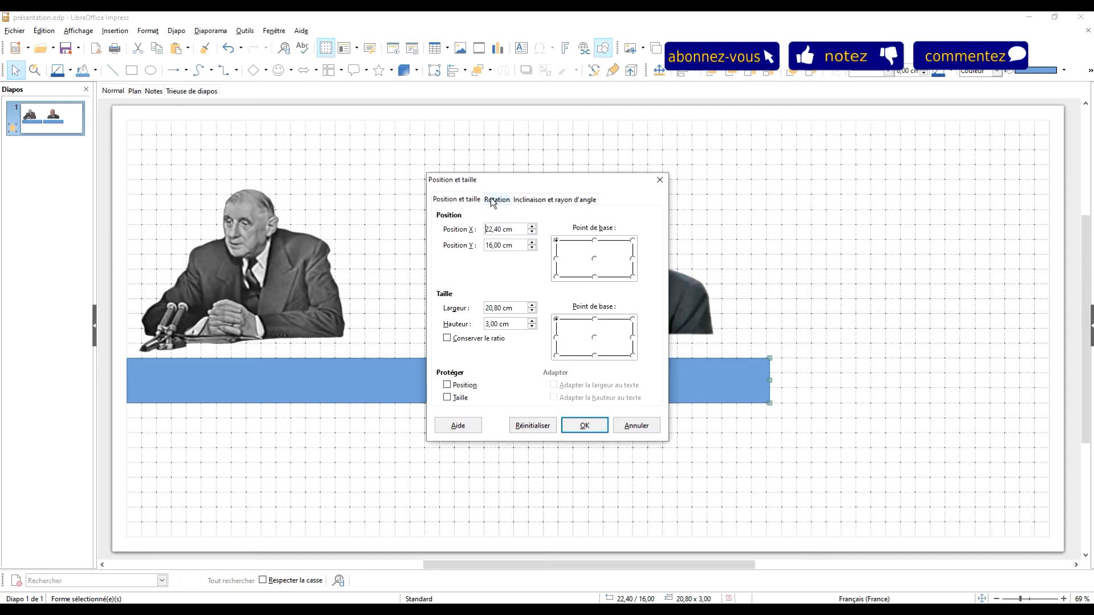
pyautogui.moveTo(514, 309); pyautogui.dragTo(454, 311)
pyautogui.write('9,5')
pyautogui.click(519, 323)
pyautogui.click(587, 427)
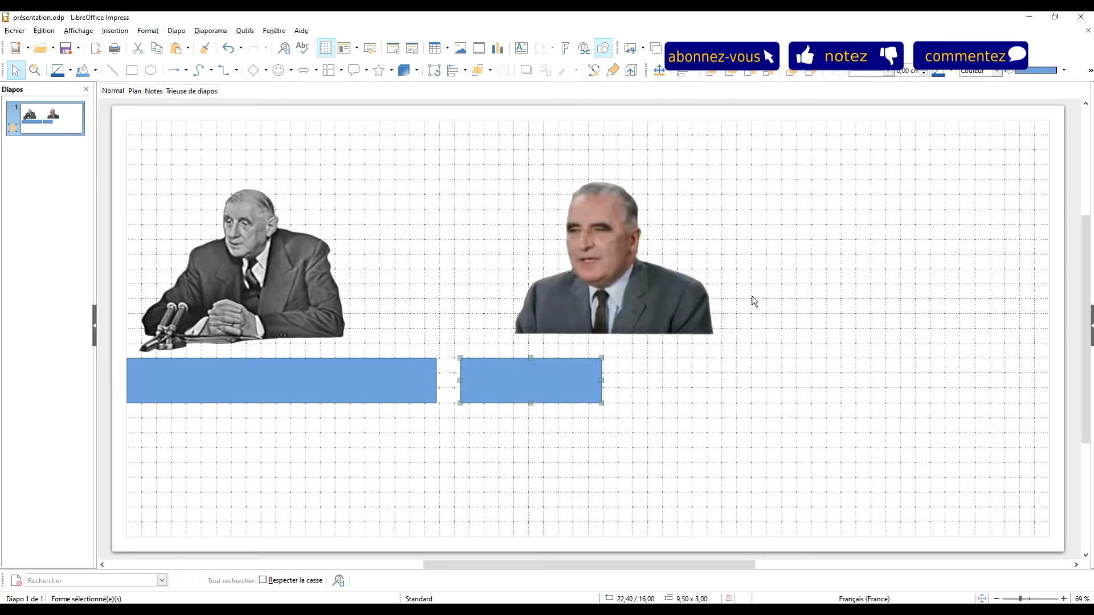
pyautogui.click(725, 371)
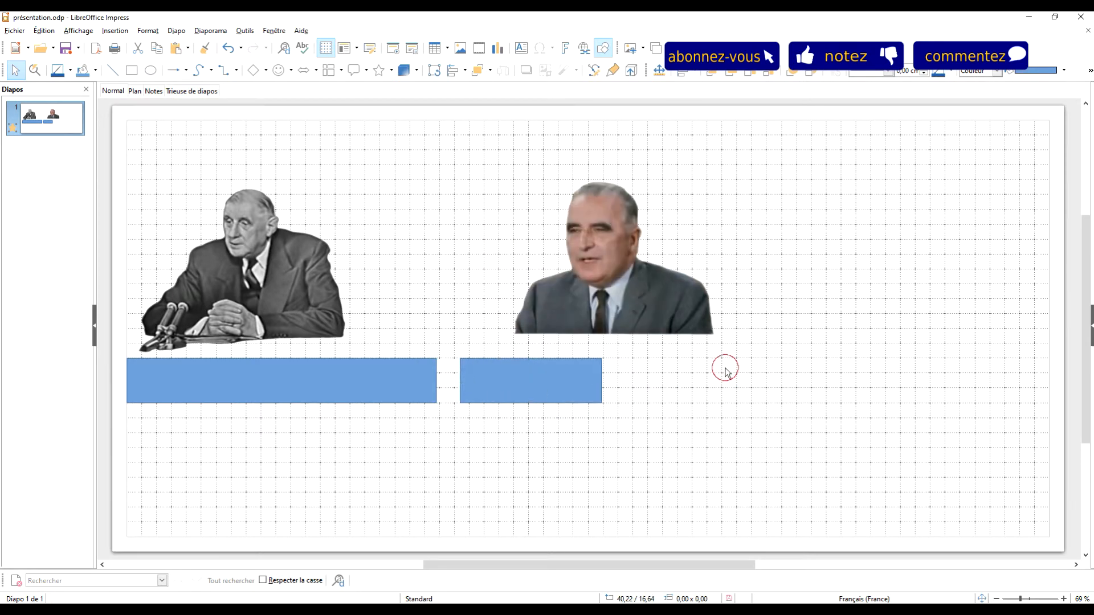
# Step: Shrink the Pompidou portrait to roughly the short rectangle's width and place it just above that rectangle
pyautogui.click(668, 300)
pyautogui.moveTo(594, 300); pyautogui.dragTo(613, 311)
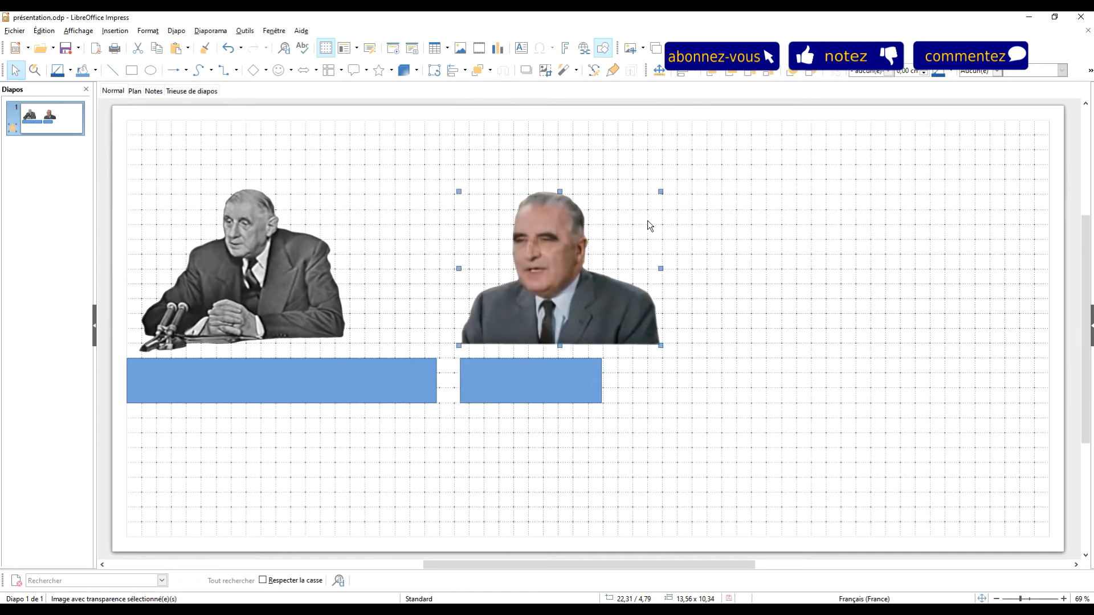
pyautogui.moveTo(661, 345); pyautogui.dragTo(555, 301)
pyautogui.moveTo(529, 270); pyautogui.dragTo(533, 312)
pyautogui.click(640, 276)
# Step: Move the De Gaulle portrait to the right so it sits more centrally above the long rectangle
pyautogui.click(295, 254)
pyautogui.click(547, 302)
pyautogui.click(679, 260)
pyautogui.click(266, 272)
pyautogui.moveTo(266, 271); pyautogui.dragTo(309, 274)
pyautogui.click(689, 244)
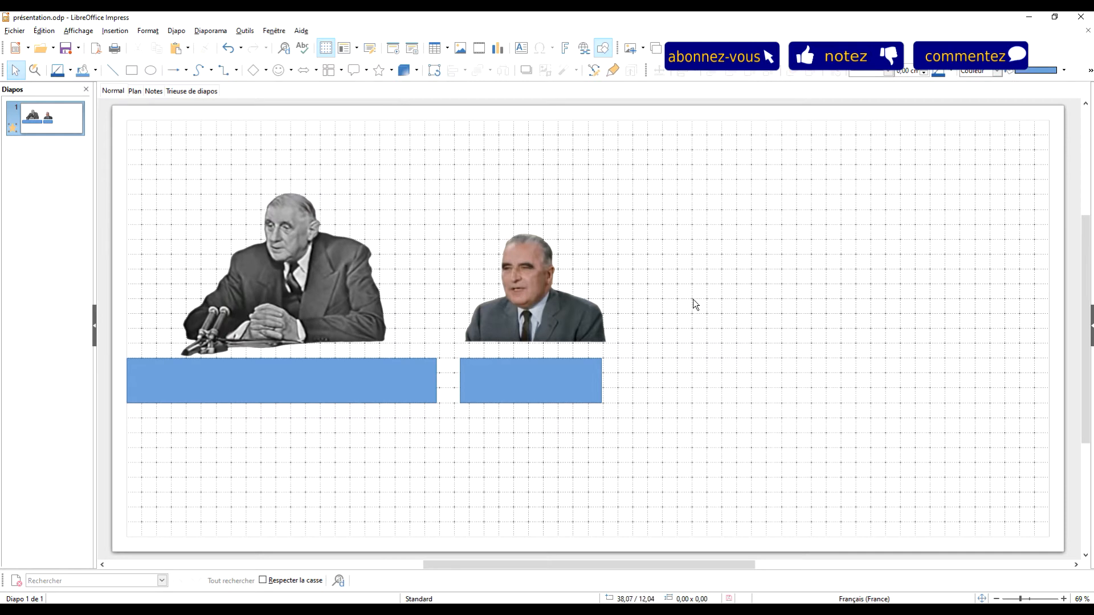
# Step: Duplicate the short blue rectangle in place
pyautogui.click(572, 373)
pyautogui.click(685, 409)
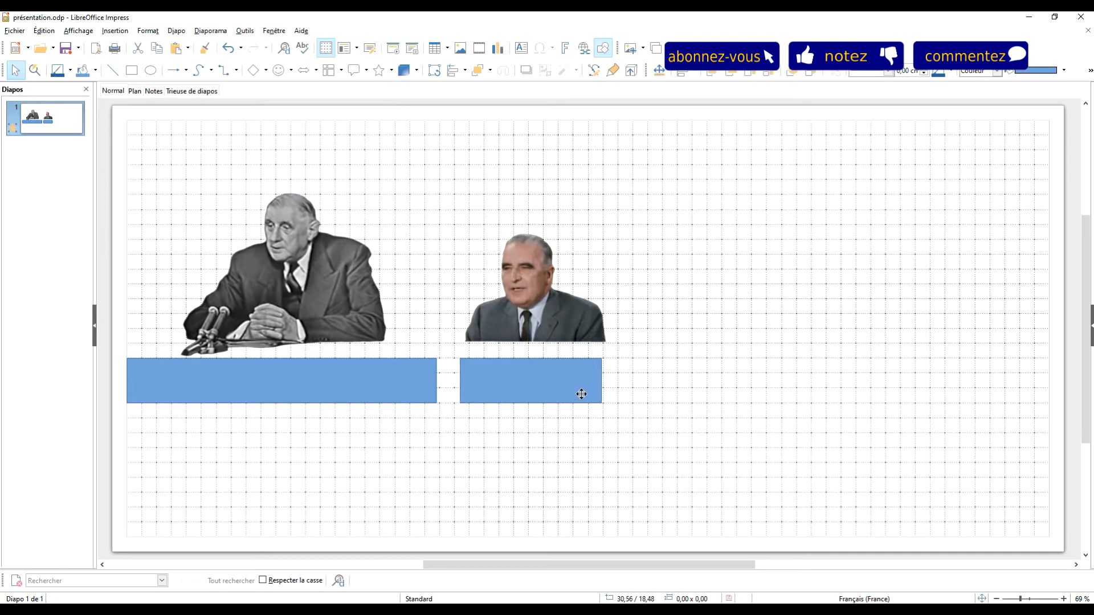
pyautogui.click(516, 385)
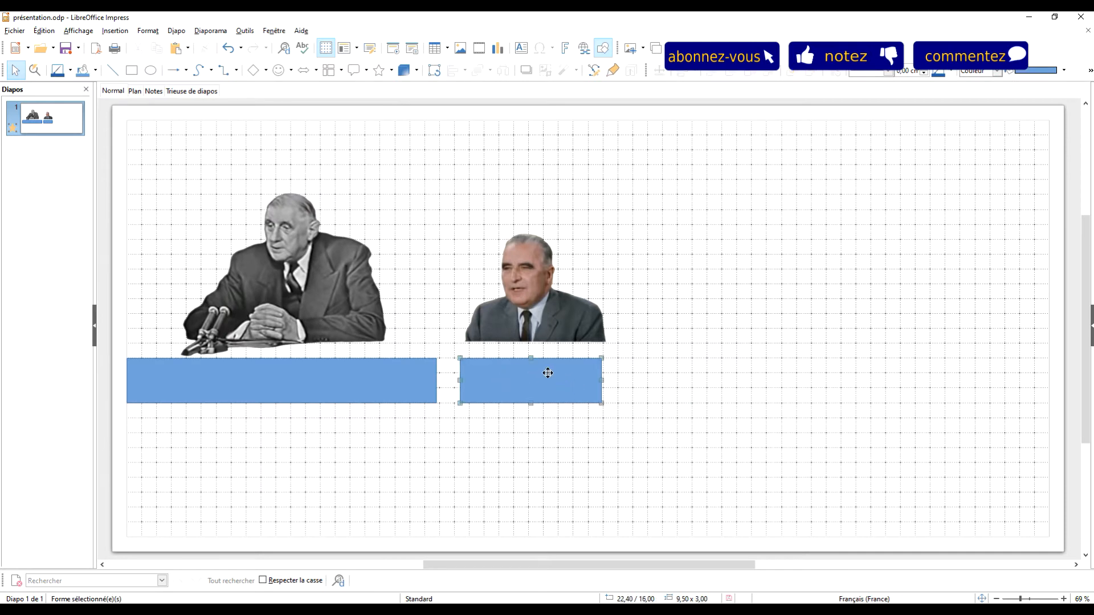
pyautogui.hotkey('ctrl', 'c')
pyautogui.click(661, 357)
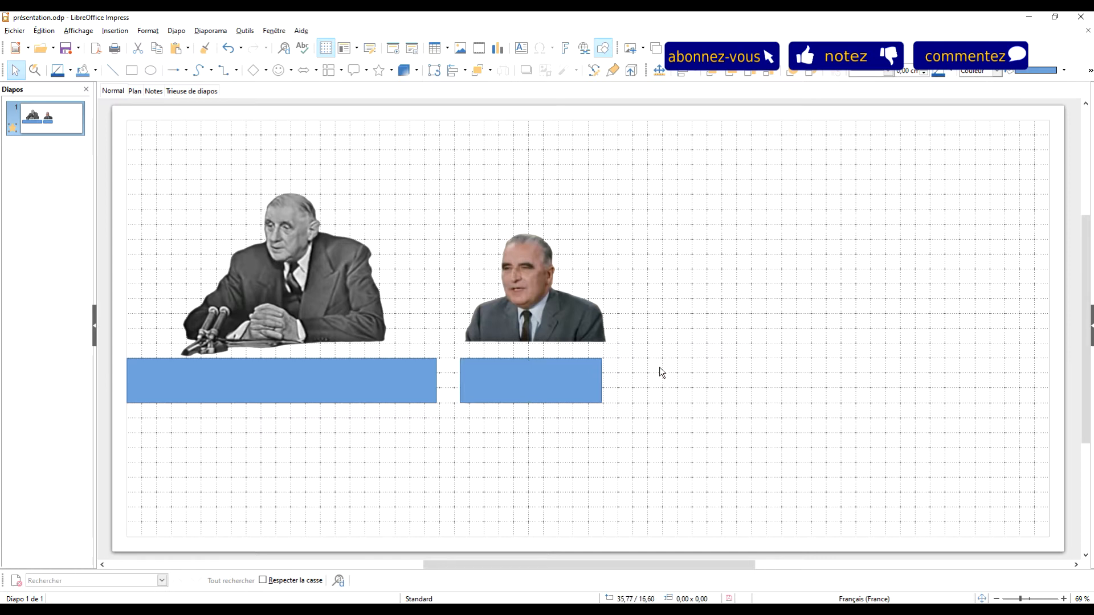
pyautogui.hotkey('ctrl', 'v')
# Step: Fill the duplicated short rectangle with the standard palette's solid green, hex 81d41a
pyautogui.rightClick(571, 378)
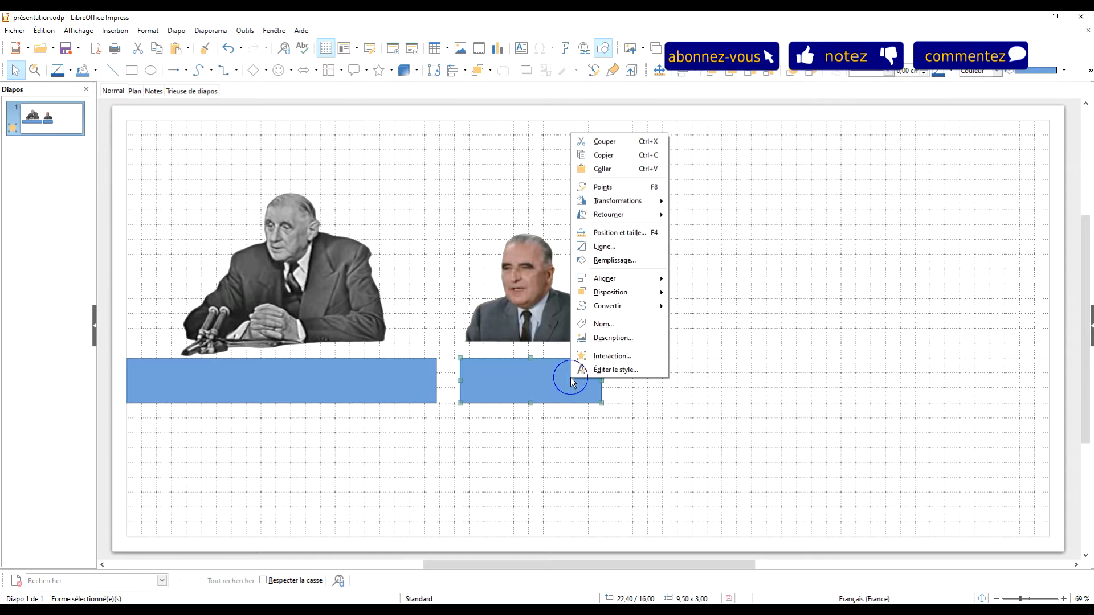
pyautogui.click(625, 259)
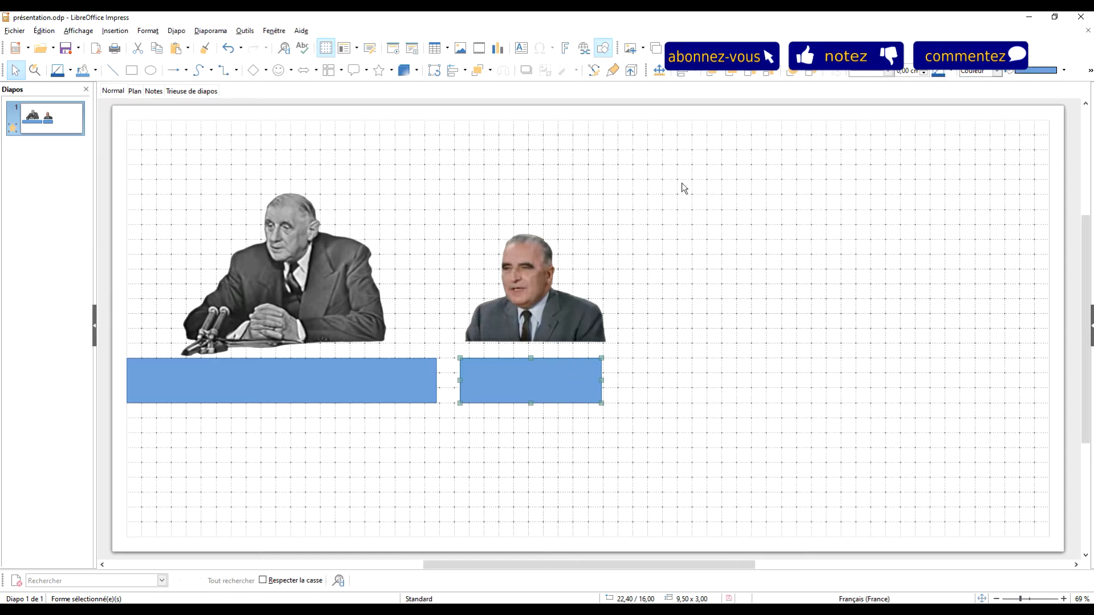
pyautogui.click(473, 261)
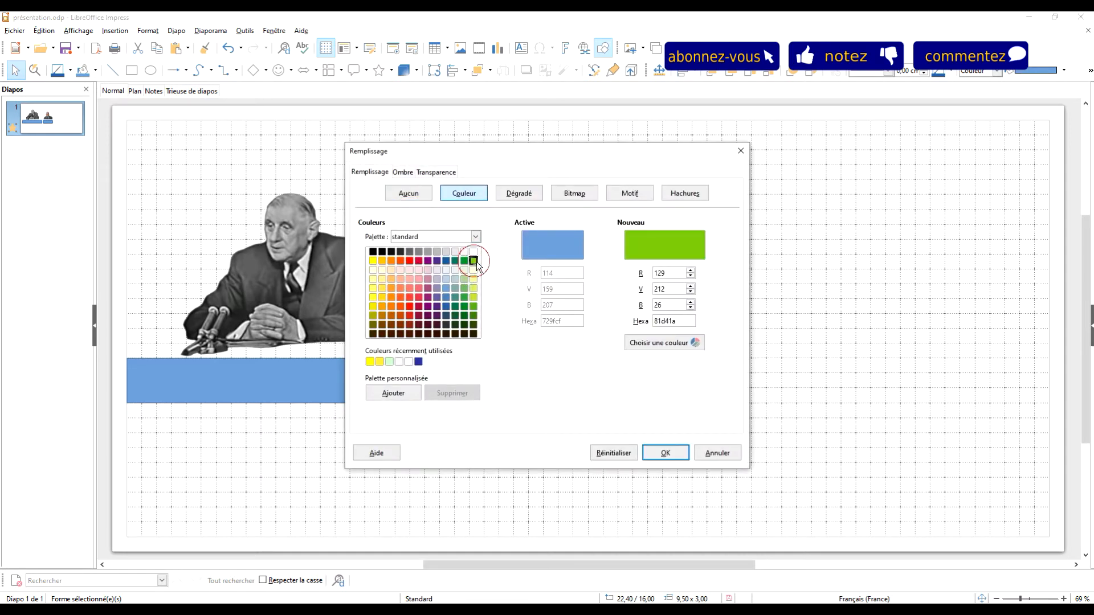
pyautogui.click(666, 453)
# Step: Set the green rectangle's width to 0,28 cm to turn it into a thin bar
pyautogui.rightClick(577, 380)
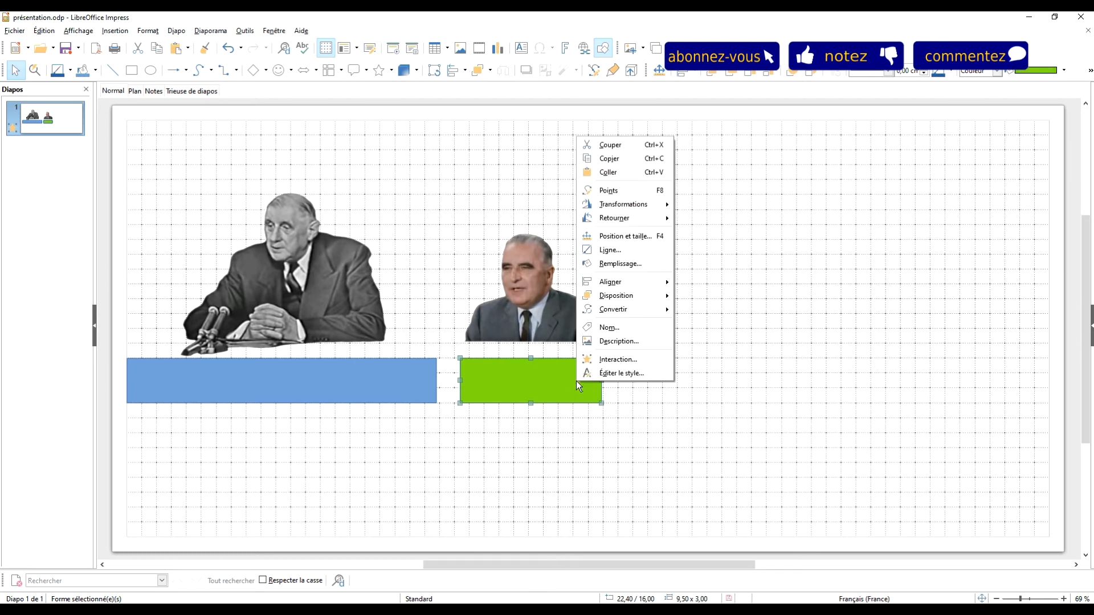
pyautogui.click(632, 243)
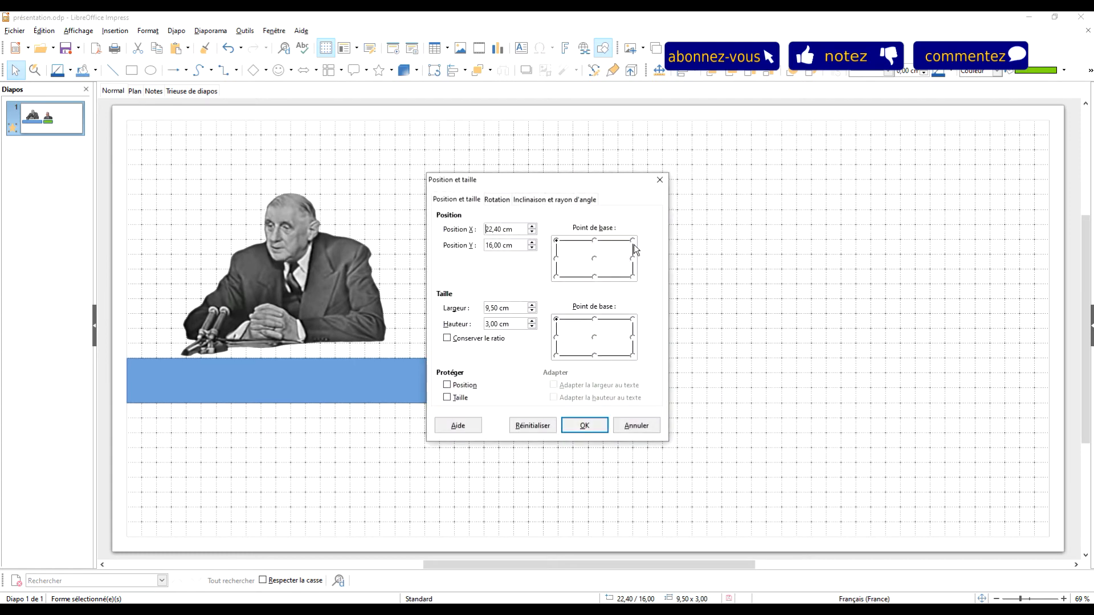
pyautogui.moveTo(516, 309); pyautogui.dragTo(405, 314)
pyautogui.write('0,28')
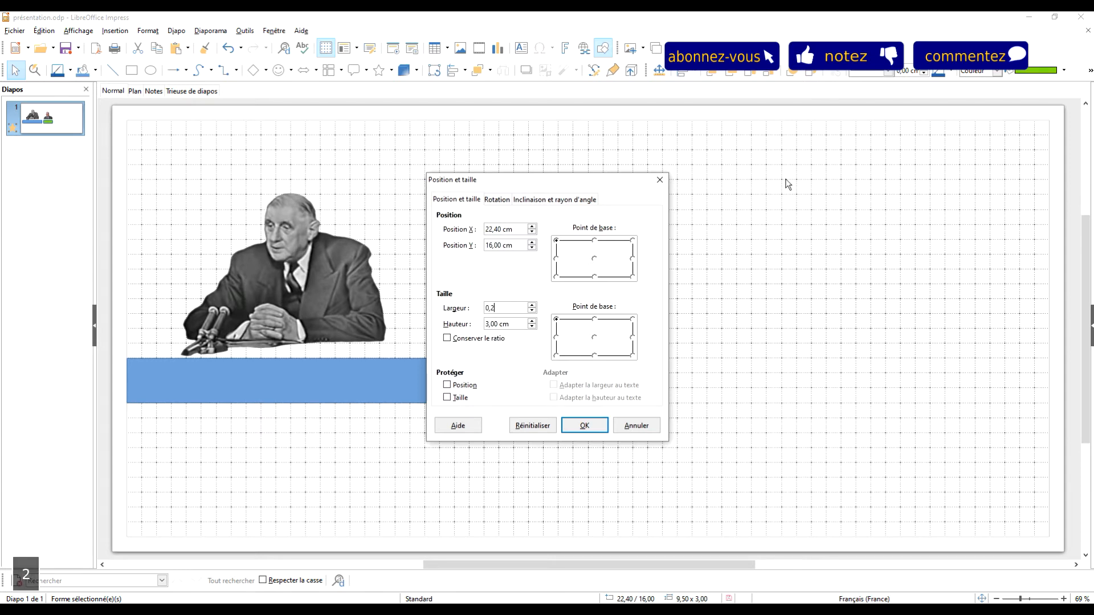
pyautogui.click(584, 427)
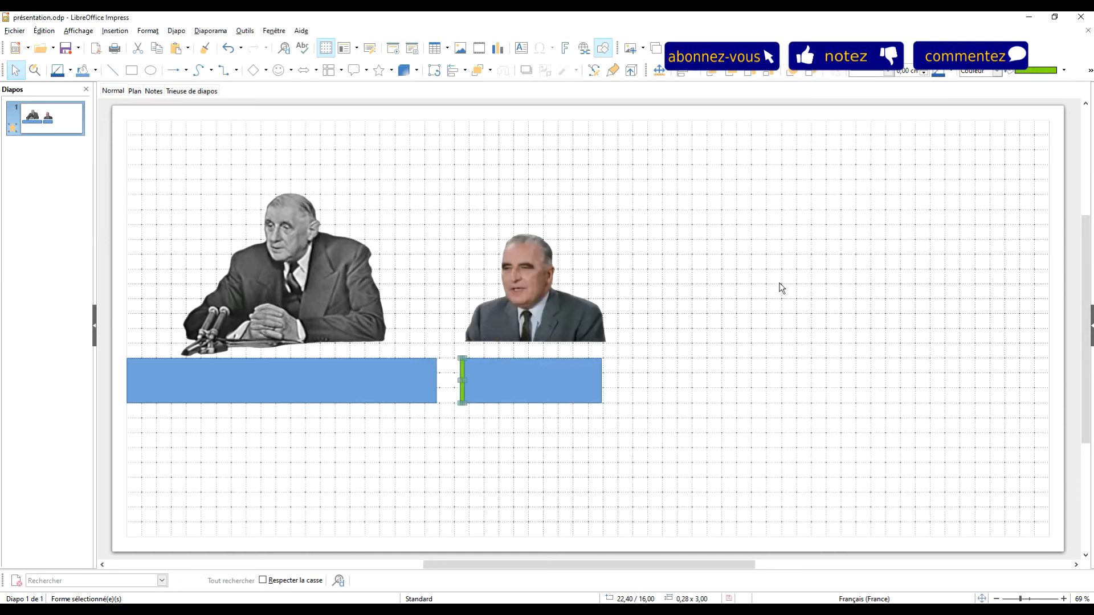
# Step: Move the green bar left so it sits flush against the end of the long blue rectangle
pyautogui.press('Left')
pyautogui.press('Left')
pyautogui.press('Left')
pyautogui.press('Left')
pyautogui.press('Left')
pyautogui.press('Left')
pyautogui.press('Left')
pyautogui.press('Left')
pyautogui.press('Left')
pyautogui.press('Left')
pyautogui.press('Left')
pyautogui.press('Left')
pyautogui.press('Left')
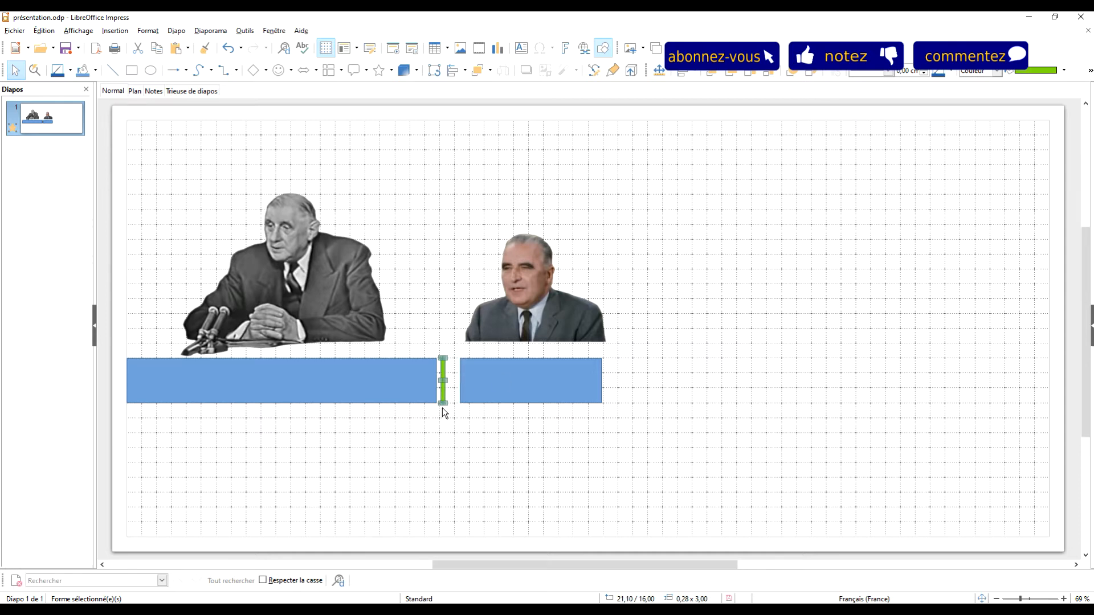
pyautogui.scroll(5, 445, 412)
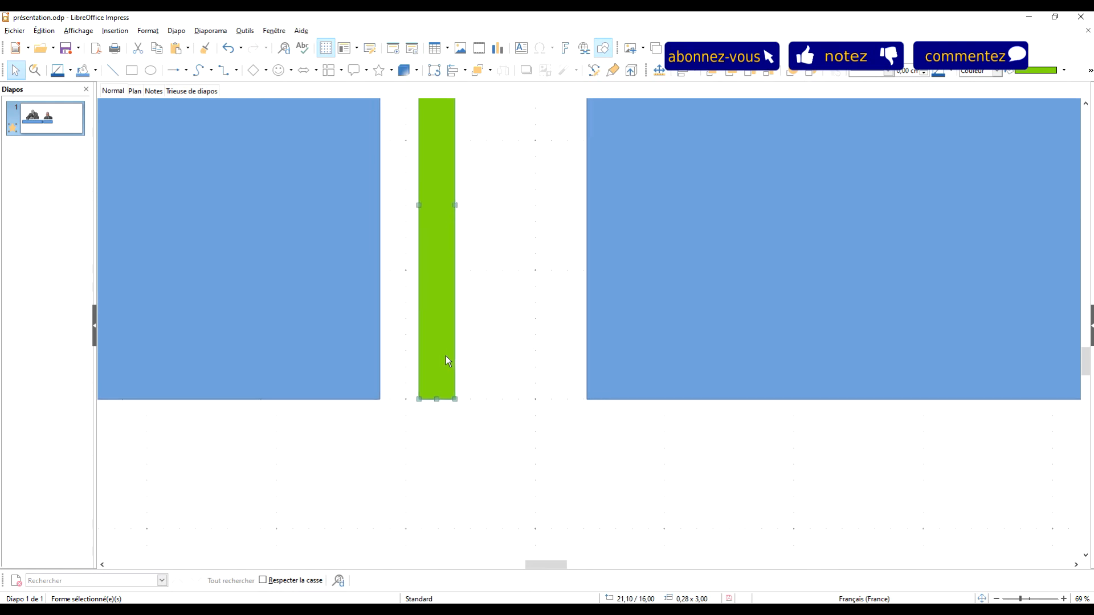
pyautogui.press('Left')
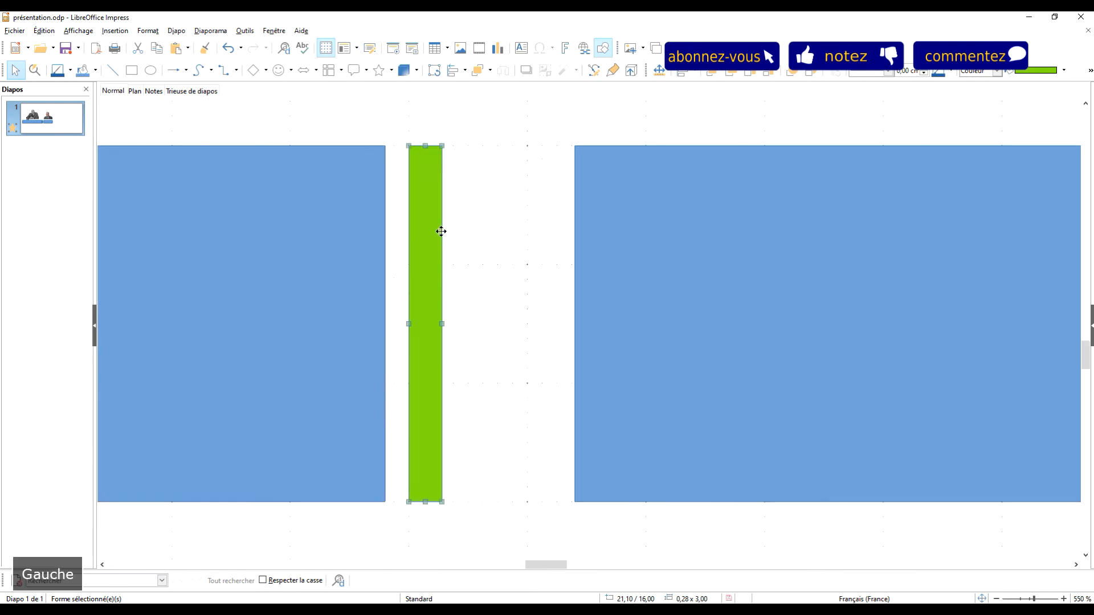
pyautogui.press('Right')
pyautogui.press('Left')
pyautogui.press('Right')
pyautogui.press('Left')
pyautogui.click(456, 249)
# Step: Move the short blue rectangle left until it touches the green bar
pyautogui.click(609, 248)
pyautogui.press('Left')
pyautogui.press('Left')
pyautogui.press('Left')
pyautogui.press('Left')
pyautogui.press('Left')
pyautogui.press('Left')
pyautogui.press('Left')
pyautogui.press('Left')
pyautogui.press('Left')
pyautogui.press('Left')
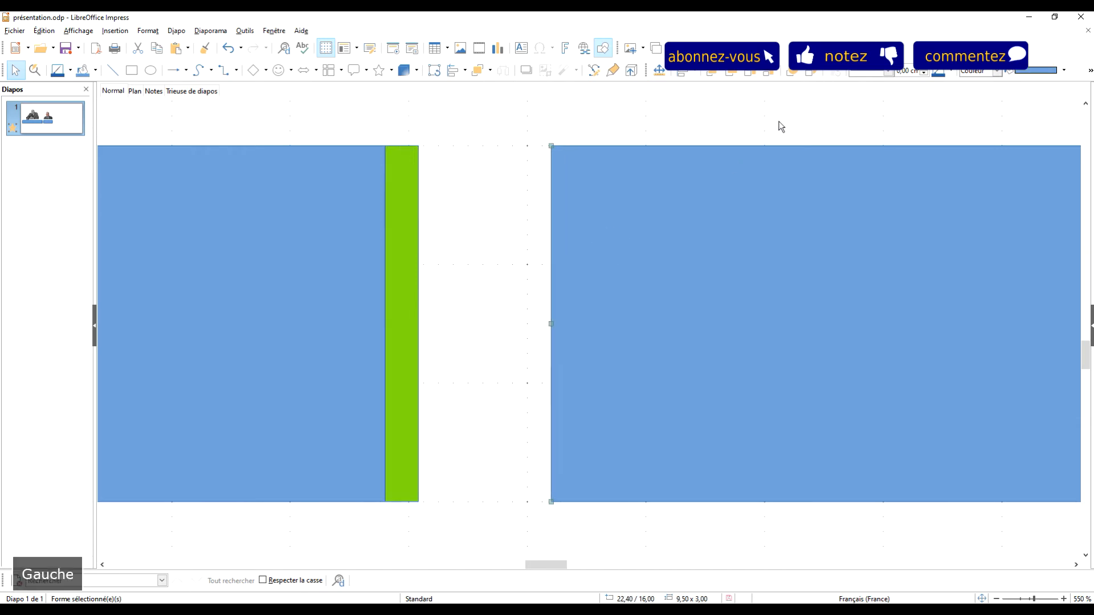
pyautogui.press('Left')
pyautogui.press('Left')
pyautogui.press('Left')
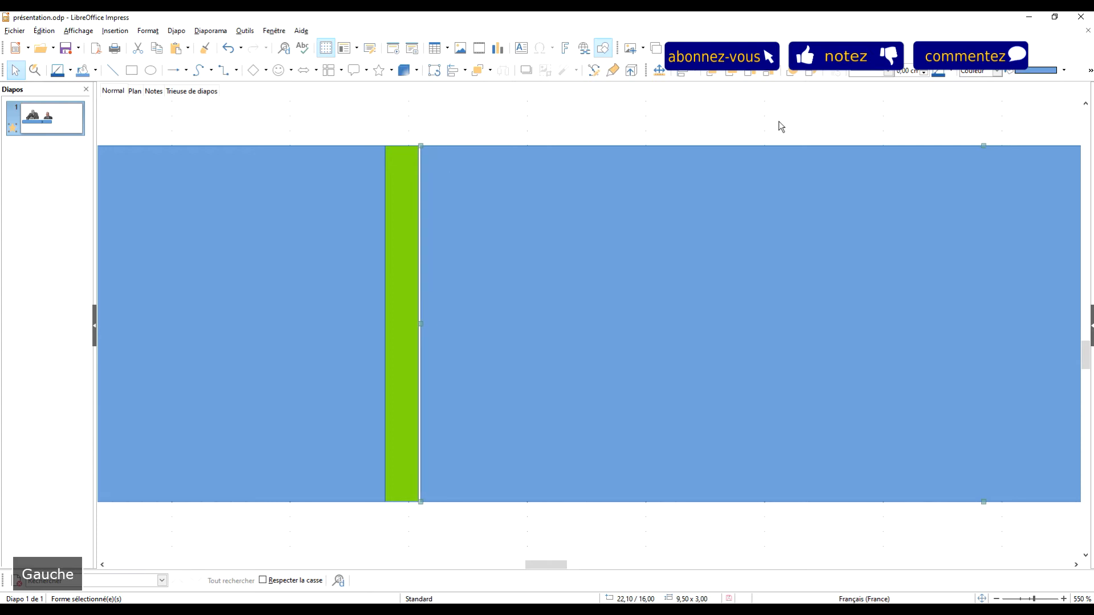
pyautogui.press('Left')
# Step: Duplicate the green bar and move the copy flush against the right end of the short blue rectangle
pyautogui.click(401, 214)
pyautogui.hotkey('ctrl', 'c')
pyautogui.hotkey('ctrl', 'v')
pyautogui.scroll(-5, 525, 246)
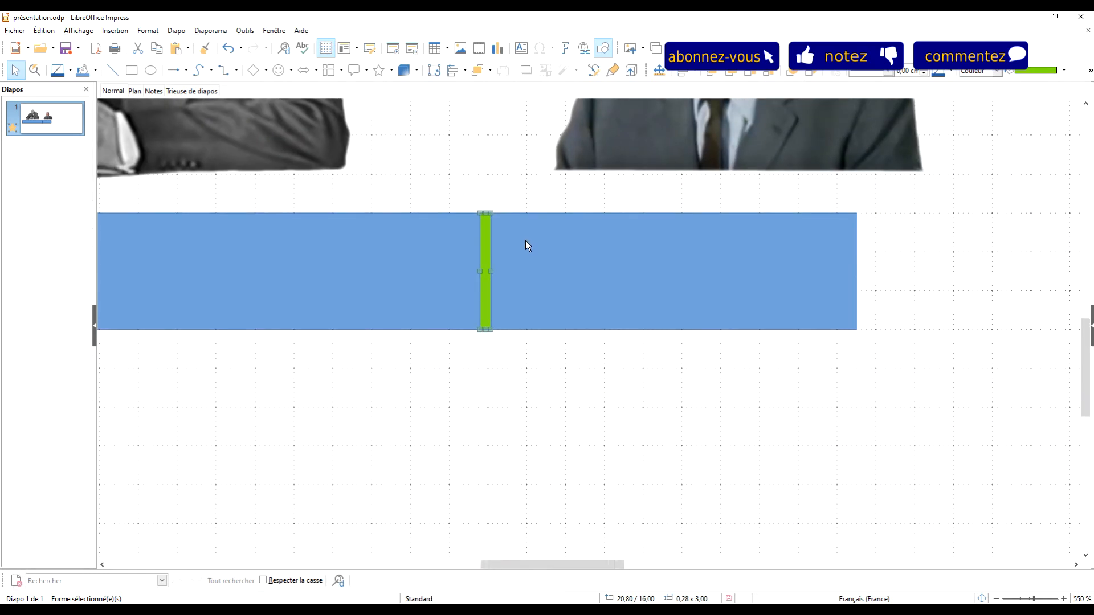
pyautogui.scroll(-2, 526, 241)
pyautogui.press('Right')
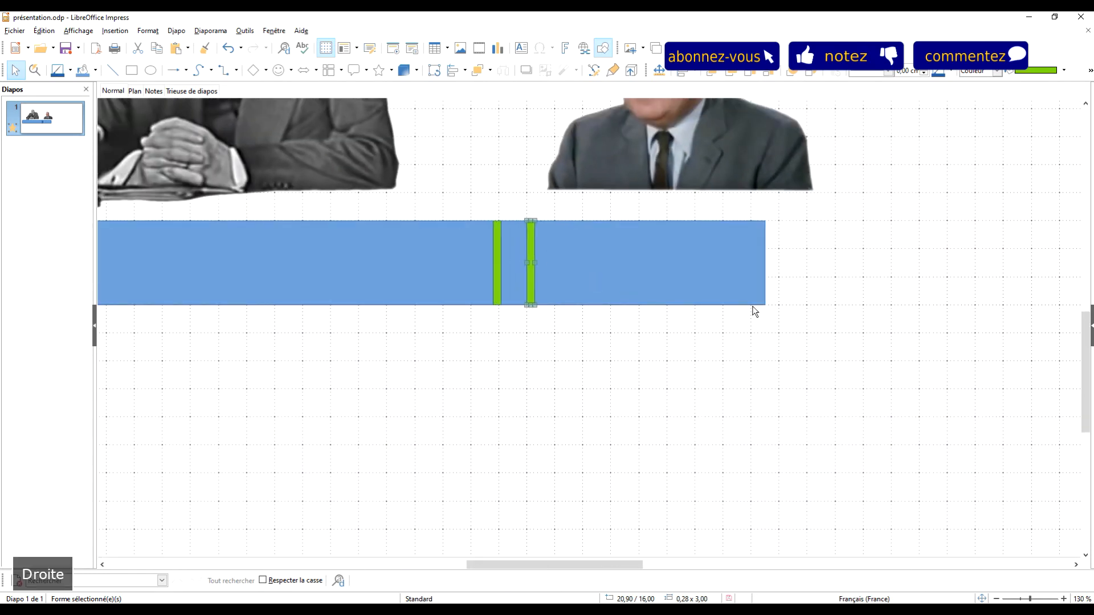
pyautogui.press('Right')
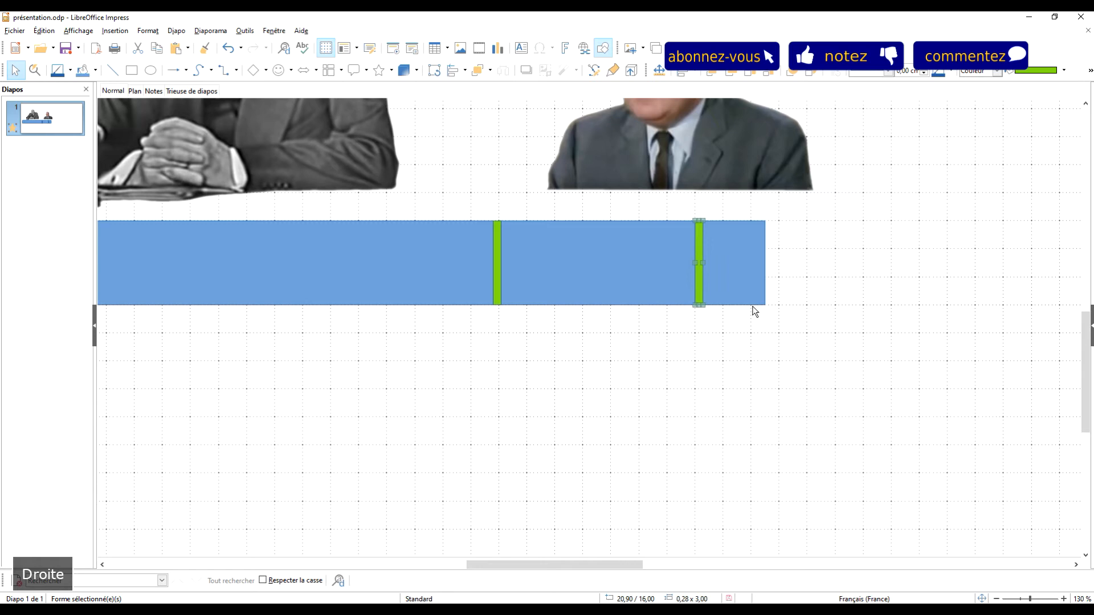
pyautogui.press('Right')
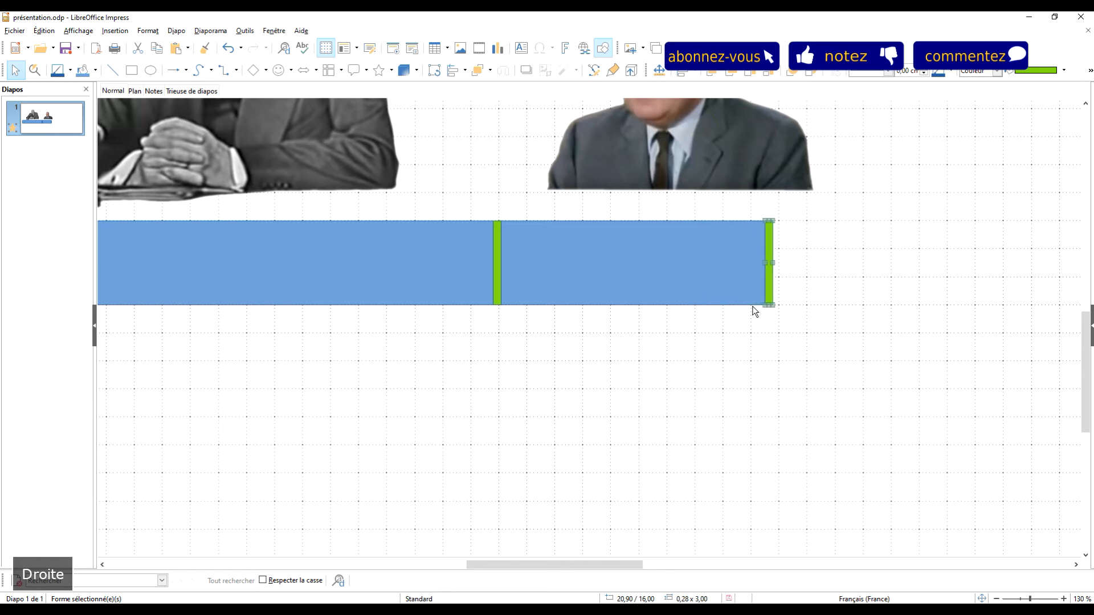
pyautogui.press('Left')
pyautogui.click(716, 387)
# Step: Move the Pompidou portrait left so it is centred above the short blue rectangle
pyautogui.scroll(1, 469, 368)
pyautogui.keyDown('ctrl'); pyautogui.scroll(-3, 446, 360); pyautogui.keyUp('ctrl')
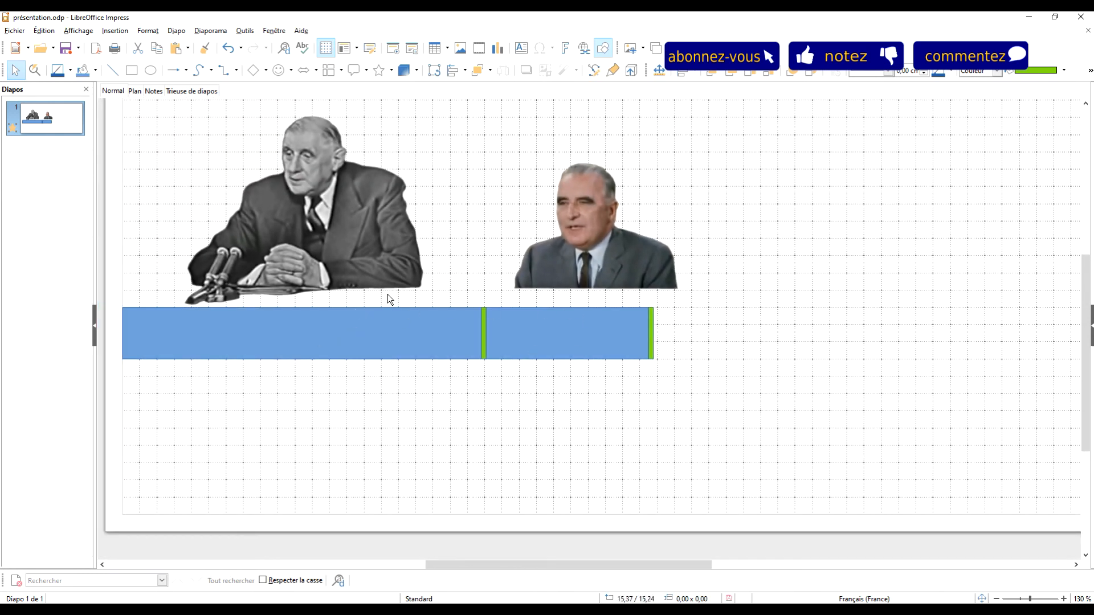
pyautogui.keyDown('ctrl'); pyautogui.scroll(2, 223, 300); pyautogui.keyUp('ctrl')
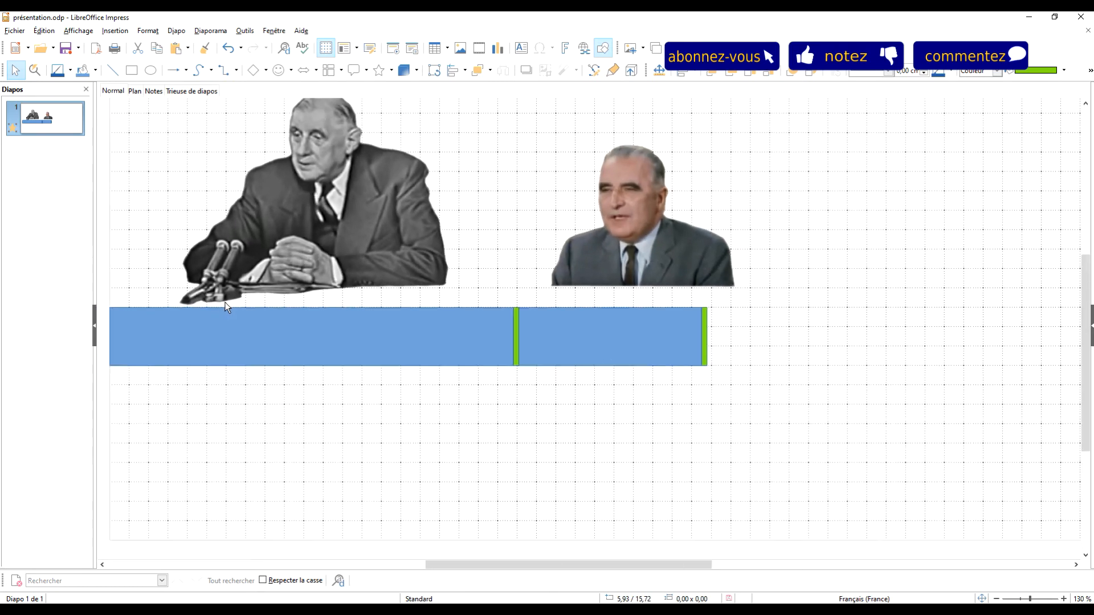
pyautogui.keyDown('ctrl'); pyautogui.scroll(-1, 227, 308); pyautogui.keyUp('ctrl')
pyautogui.click(238, 327)
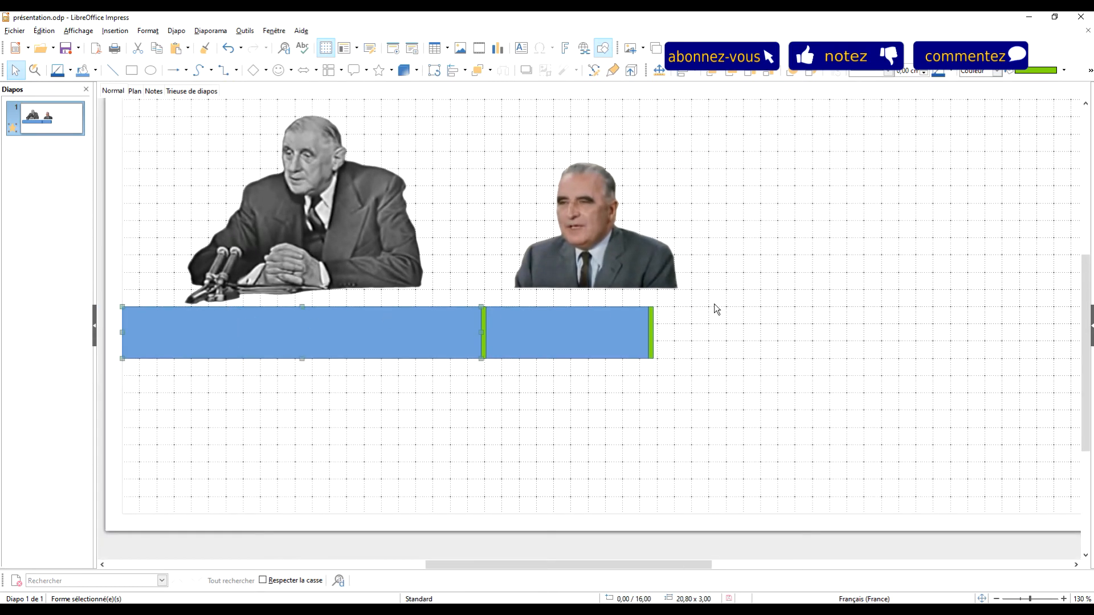
pyautogui.click(629, 247)
pyautogui.moveTo(600, 245); pyautogui.dragTo(574, 246)
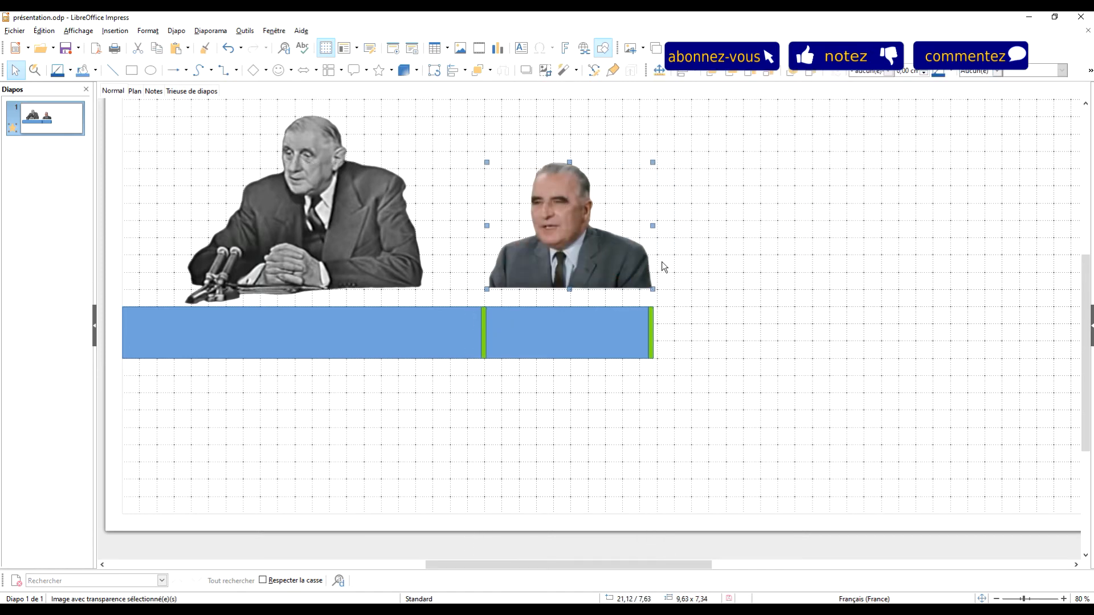
# Step: Shrink the De Gaulle portrait proportionally to about 11,53 × 9,13 cm and move it slightly down toward the long rectangle
pyautogui.click(344, 226)
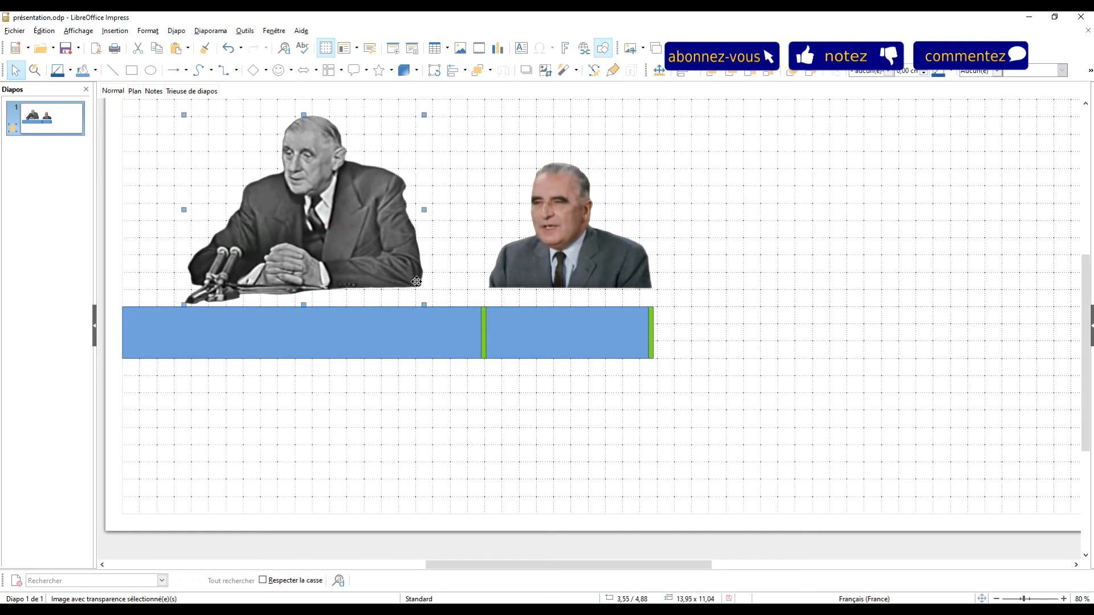
pyautogui.moveTo(424, 304); pyautogui.dragTo(382, 273)
pyautogui.moveTo(309, 197); pyautogui.dragTo(311, 209)
pyautogui.click(761, 208)
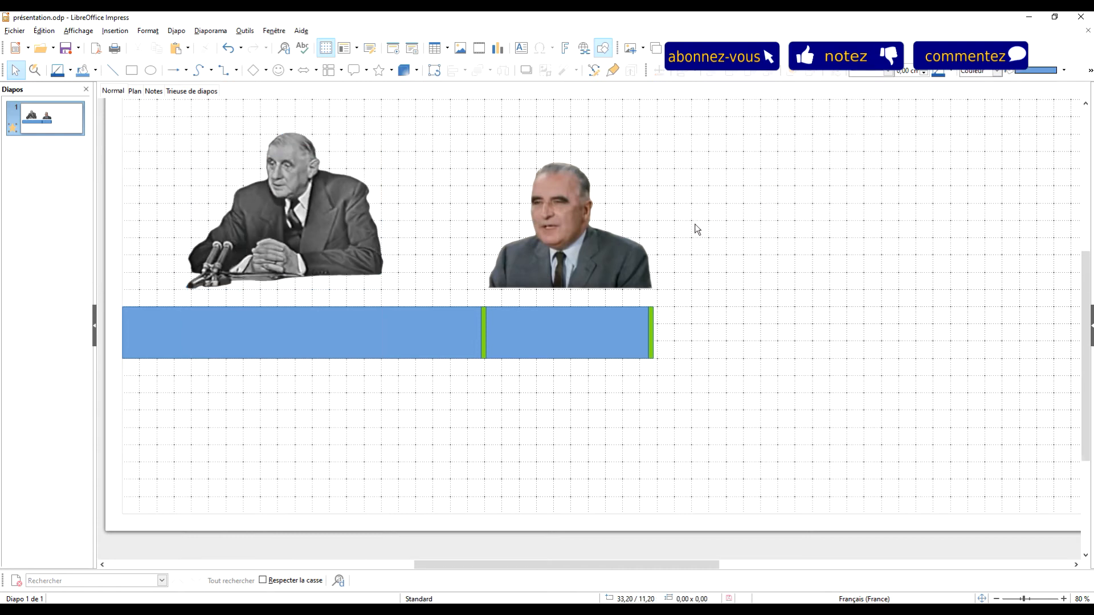
pyautogui.scroll(-2, 695, 228)
pyautogui.scroll(1, 630, 171)
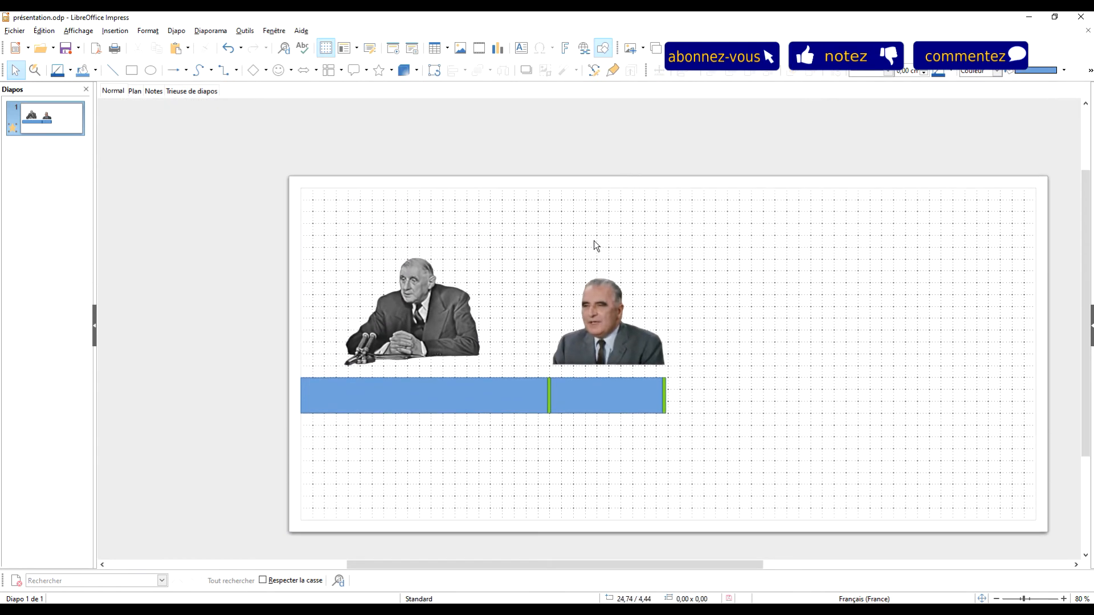
pyautogui.scroll(1, 653, 290)
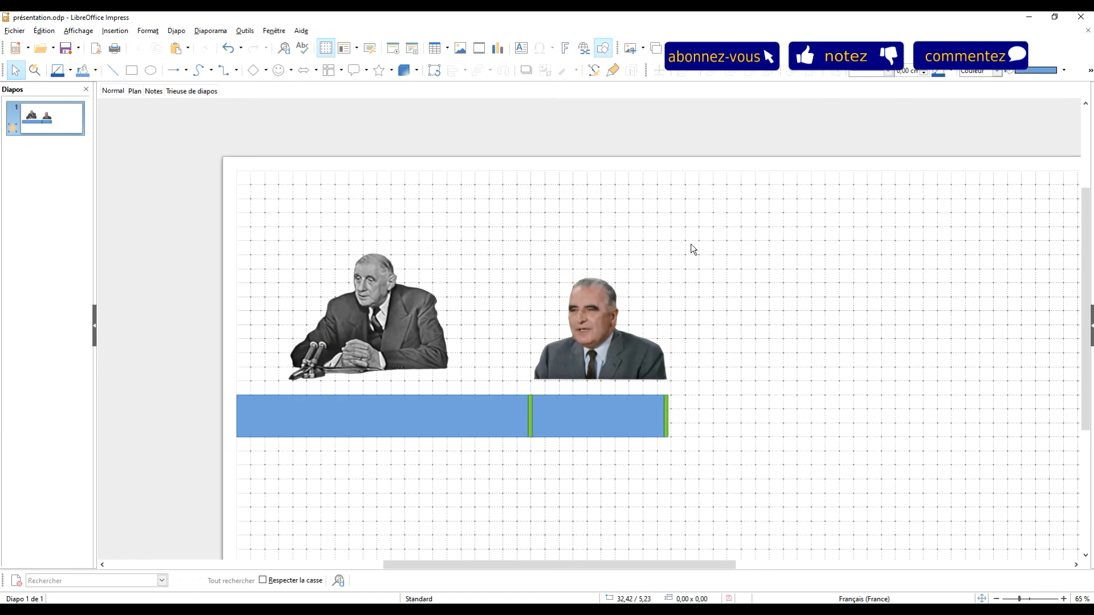
# Step: Lower the De Gaulle portrait onto the long blue rectangle and bring it forward so its microphones overlap the bar
pyautogui.click(396, 301)
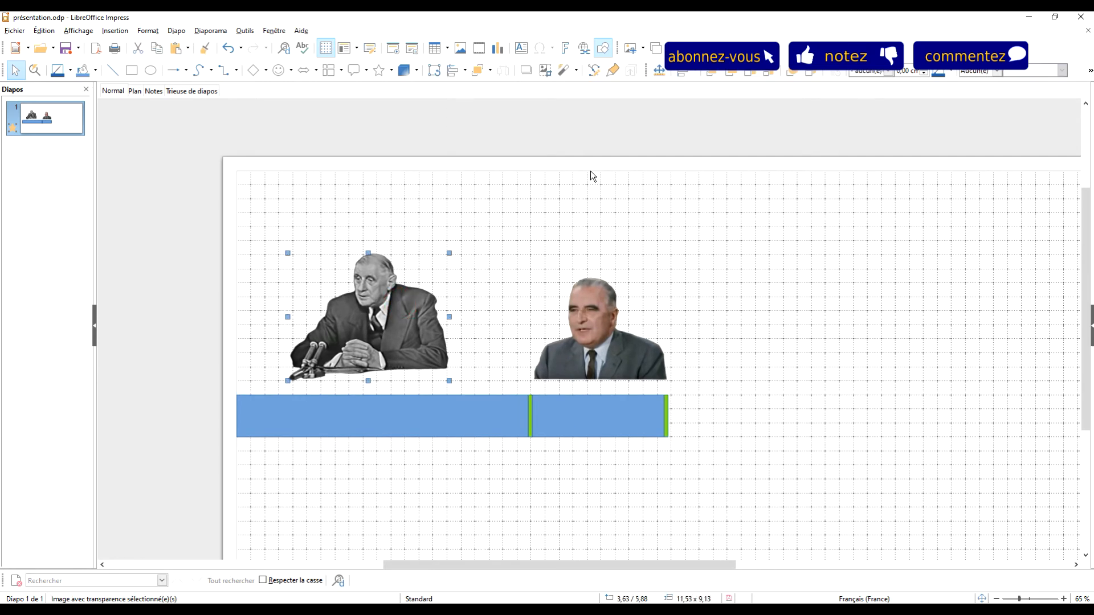
pyautogui.press('Down')
pyautogui.press('Down')
pyautogui.press('Down')
pyautogui.press('Down')
pyautogui.press('Down')
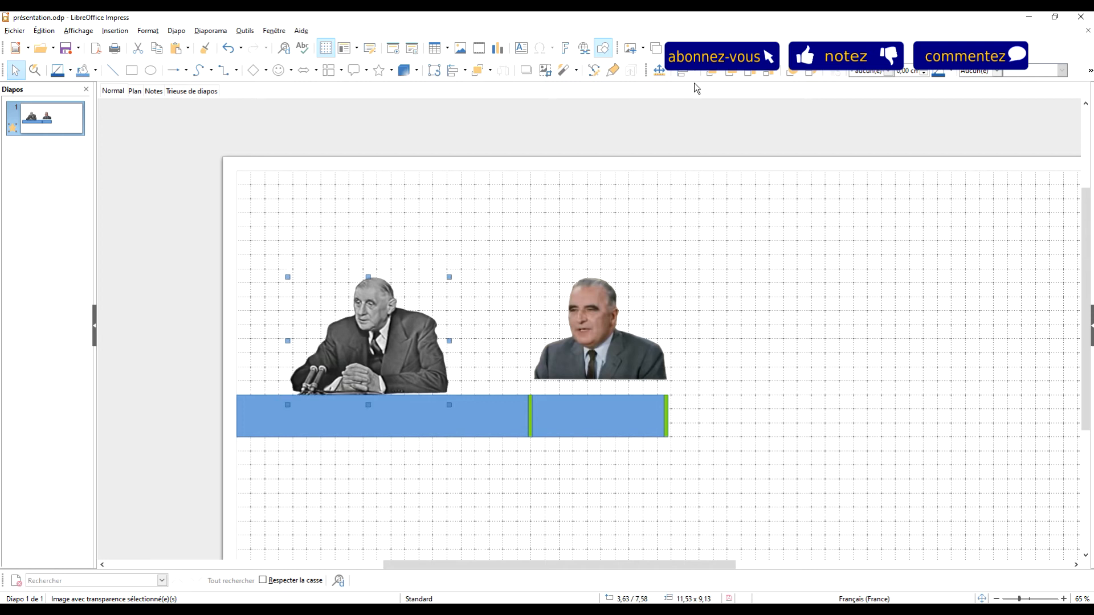
pyautogui.click(717, 74)
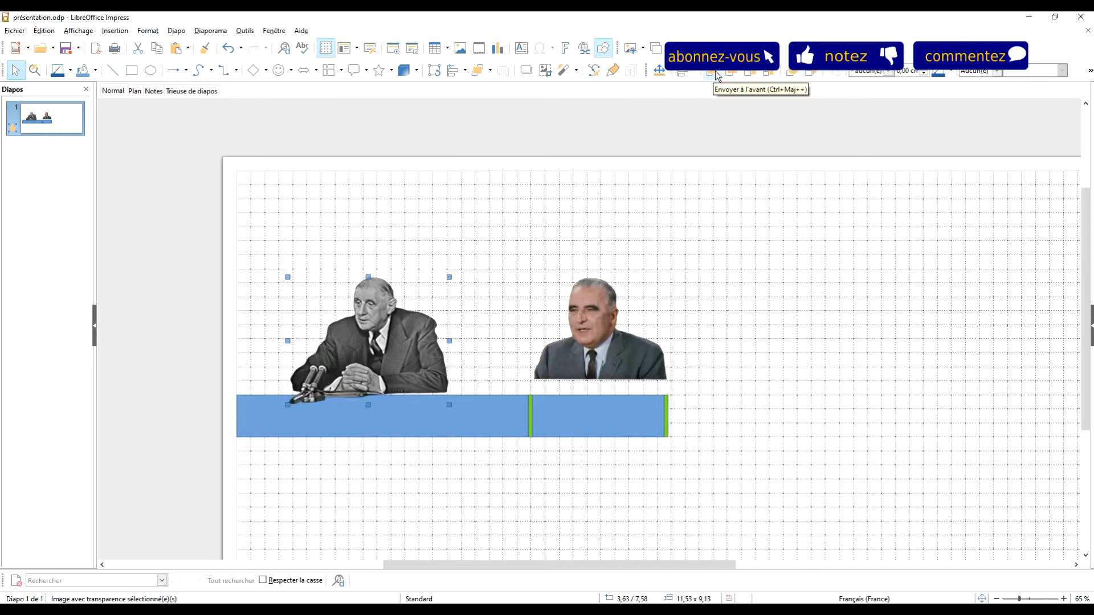
pyautogui.press('Down')
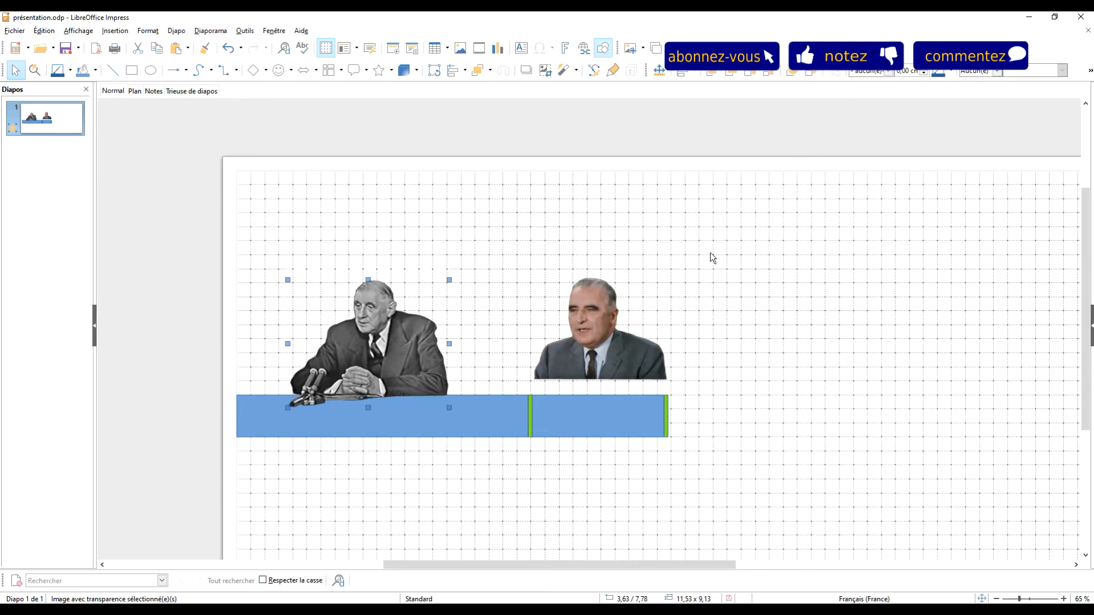
# Step: Lower the Pompidou portrait until its base rests on the top edge of the short blue rectangle
pyautogui.click(618, 352)
pyautogui.press('Down')
pyautogui.press('Down')
pyautogui.press('Down')
pyautogui.press('Down')
pyautogui.press('Down')
pyautogui.press('Down')
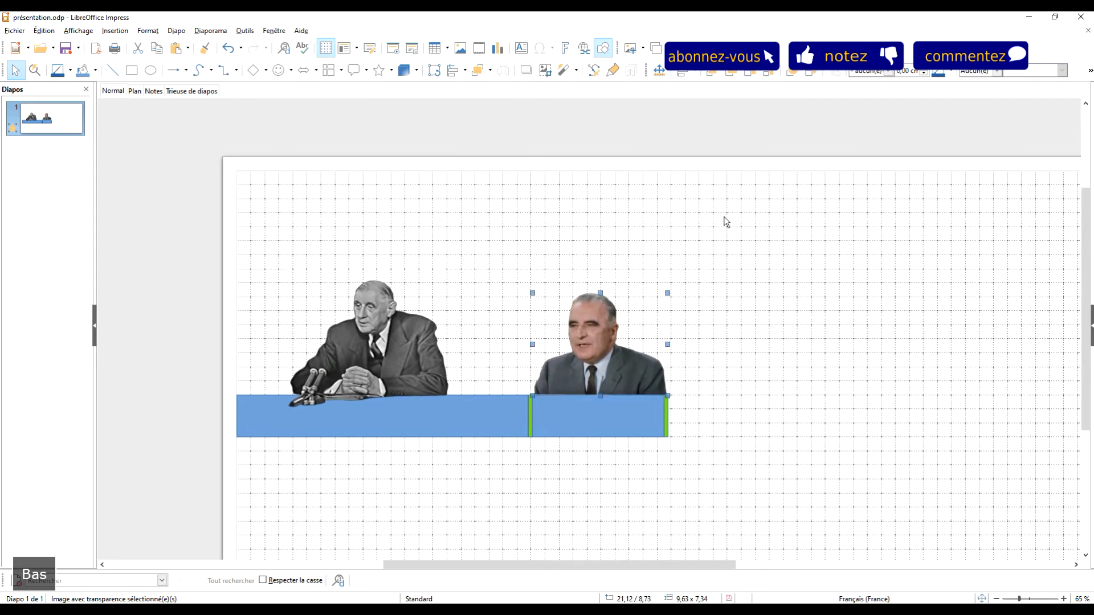
pyautogui.click(735, 250)
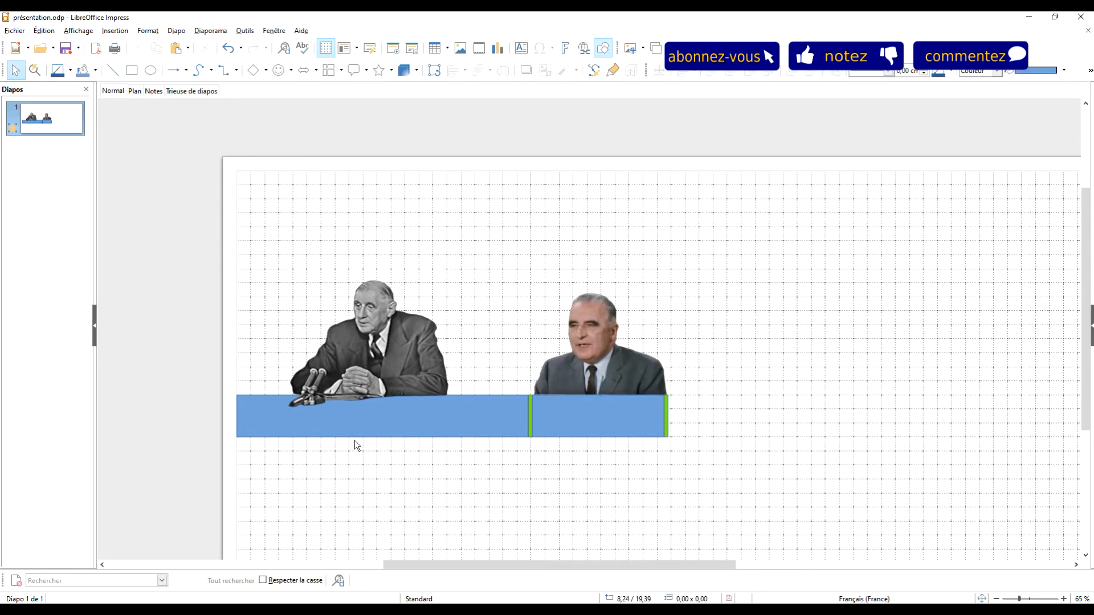
# Step: Insert a text box about 16,25 cm wide on the long blue rectangle with the text "De Gaulle"
pyautogui.click(378, 416)
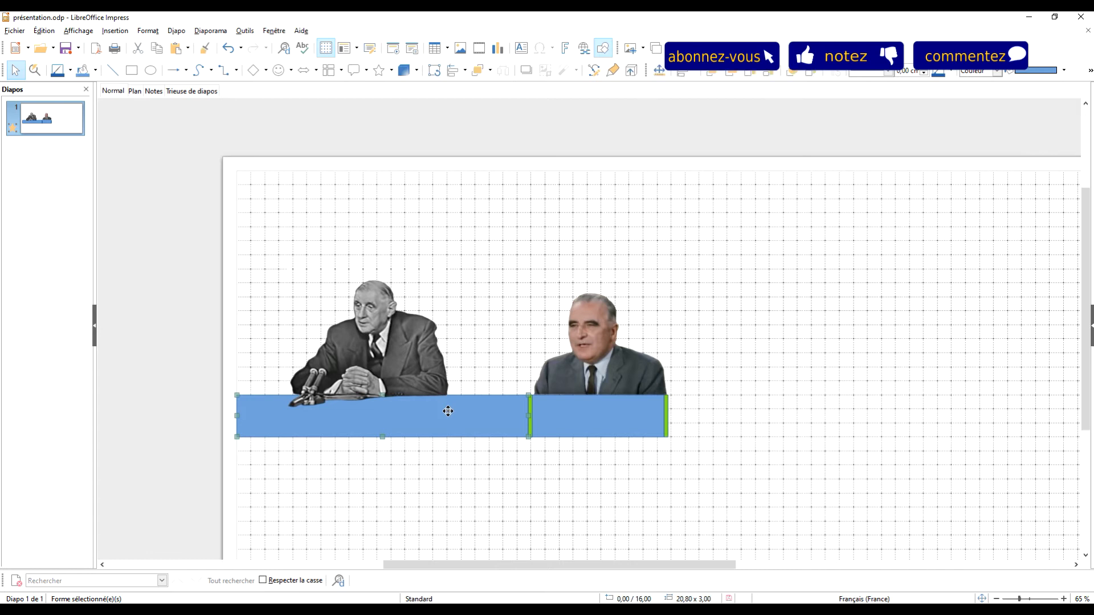
pyautogui.click(734, 306)
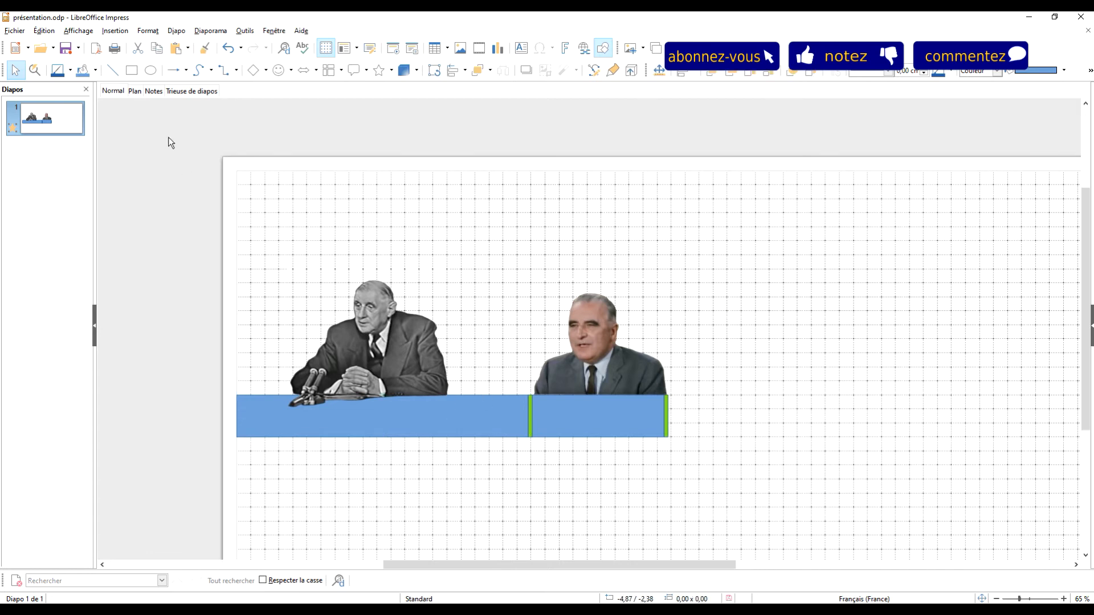
pyautogui.click(520, 50)
pyautogui.moveTo(271, 408); pyautogui.dragTo(502, 431)
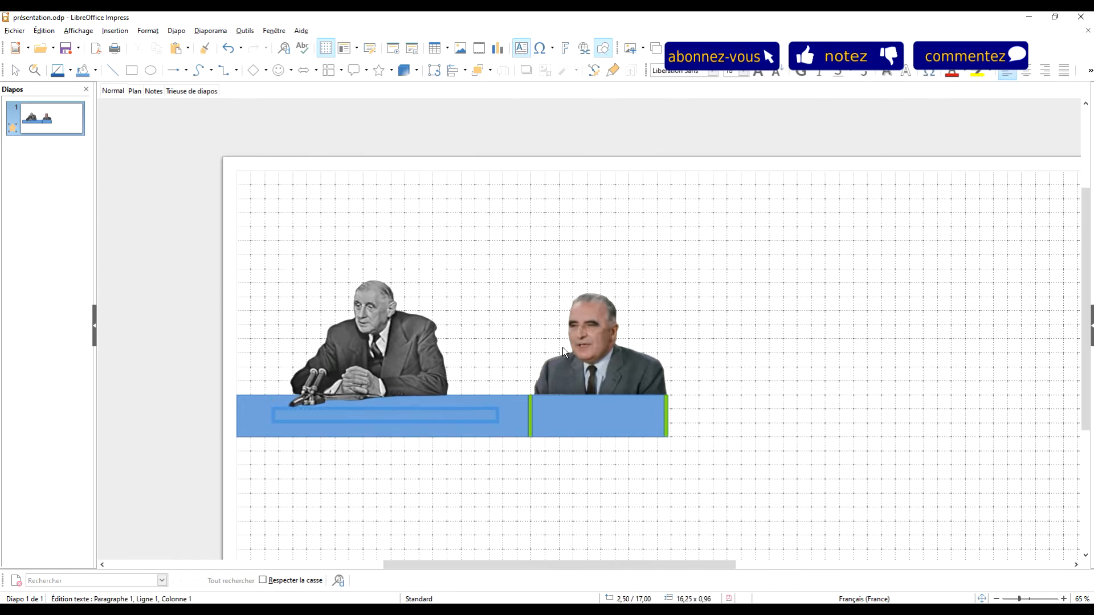
pyautogui.write('D')
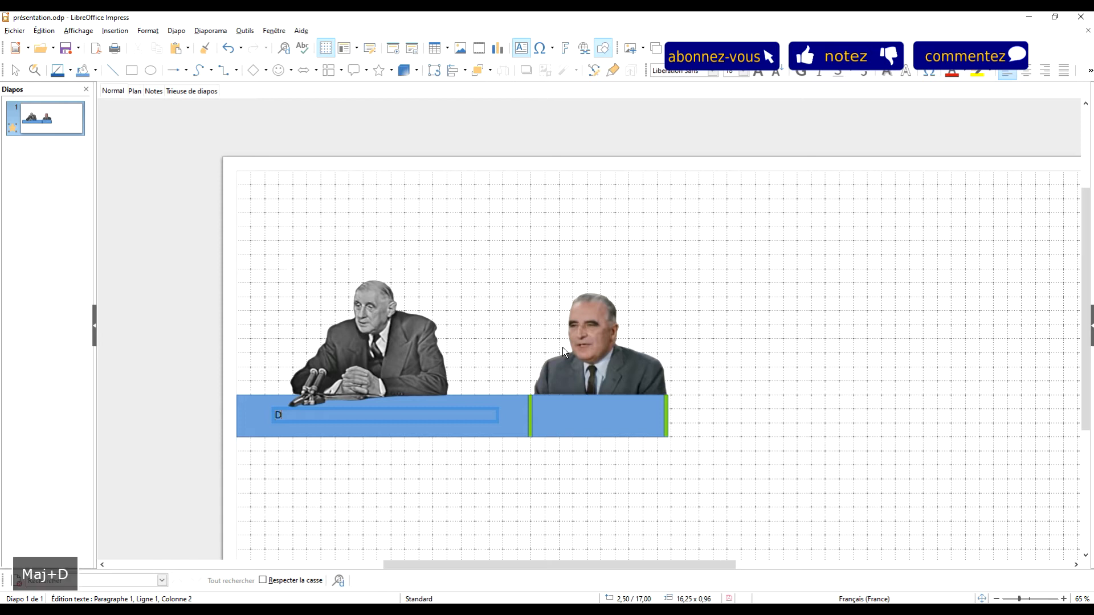
pyautogui.write('e Gaulle')
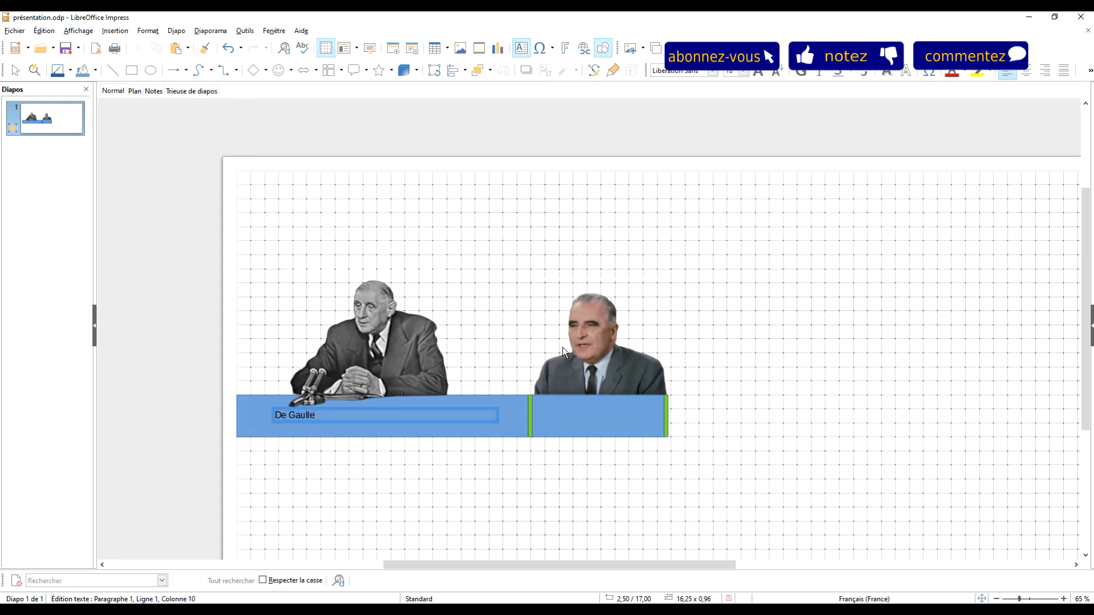
# Step: Enlarge the "De Gaulle" text to a font size above 40 pt and move its text box up to fit inside the rectangle
pyautogui.hotkey('ctrl', 'a')
pyautogui.click(743, 71)
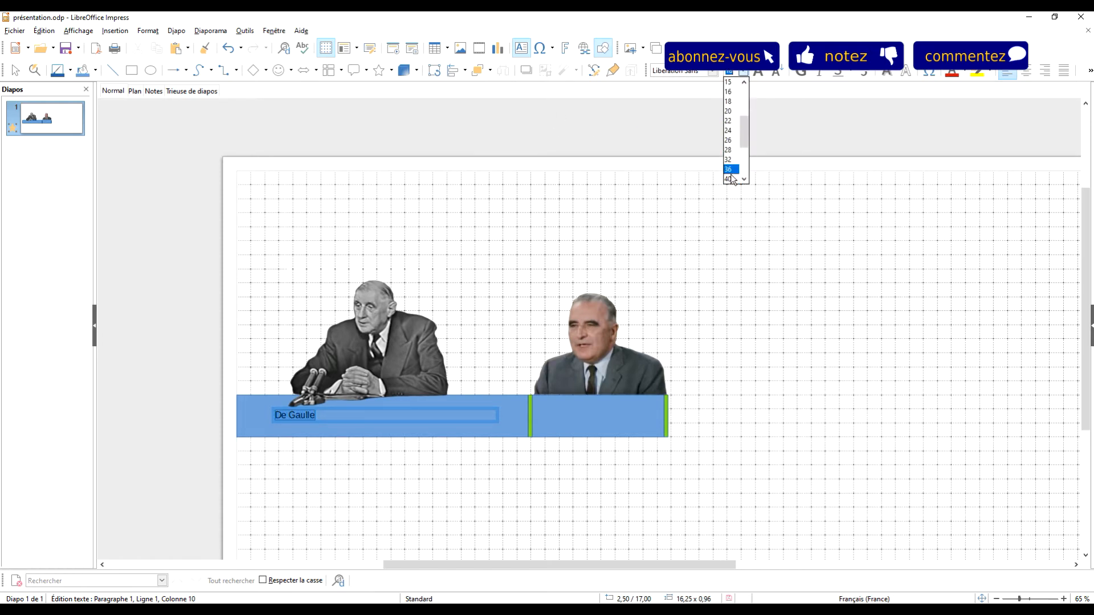
pyautogui.click(730, 179)
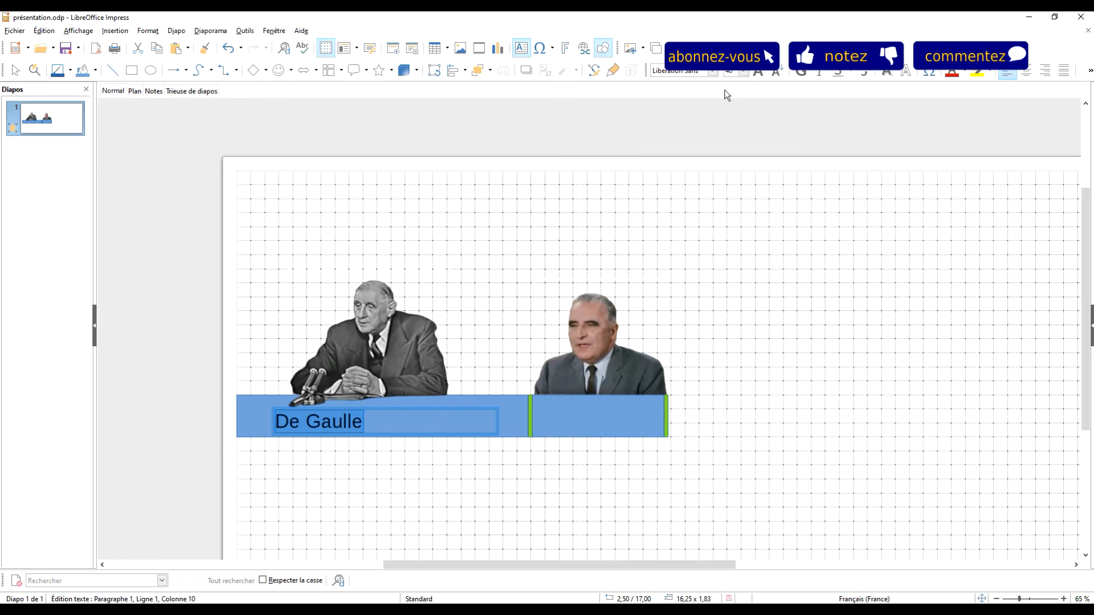
pyautogui.click(744, 71)
pyautogui.click(729, 164)
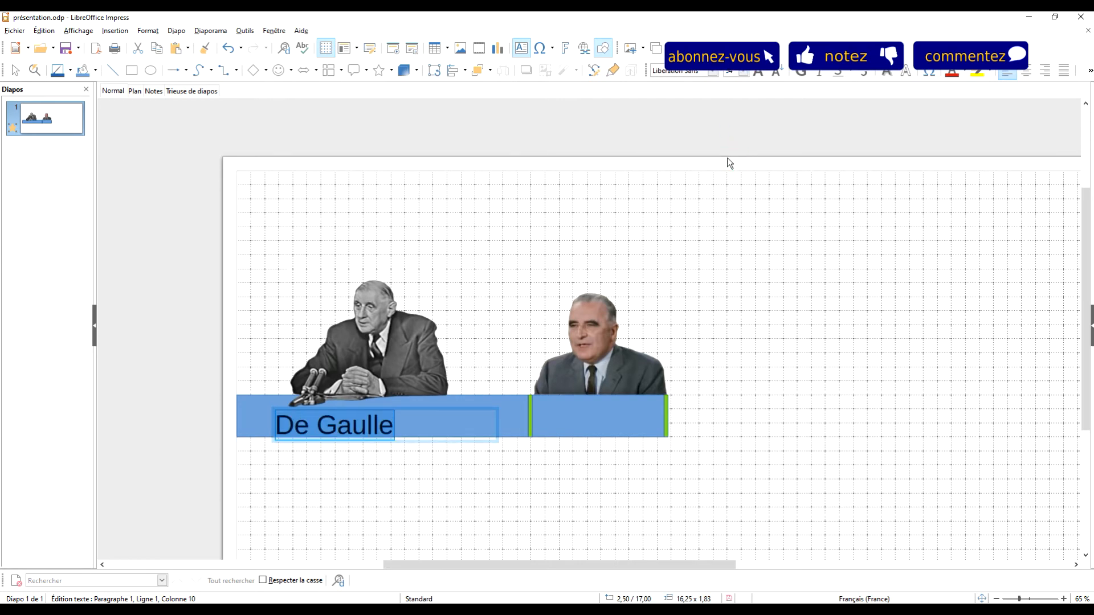
pyautogui.click(422, 411)
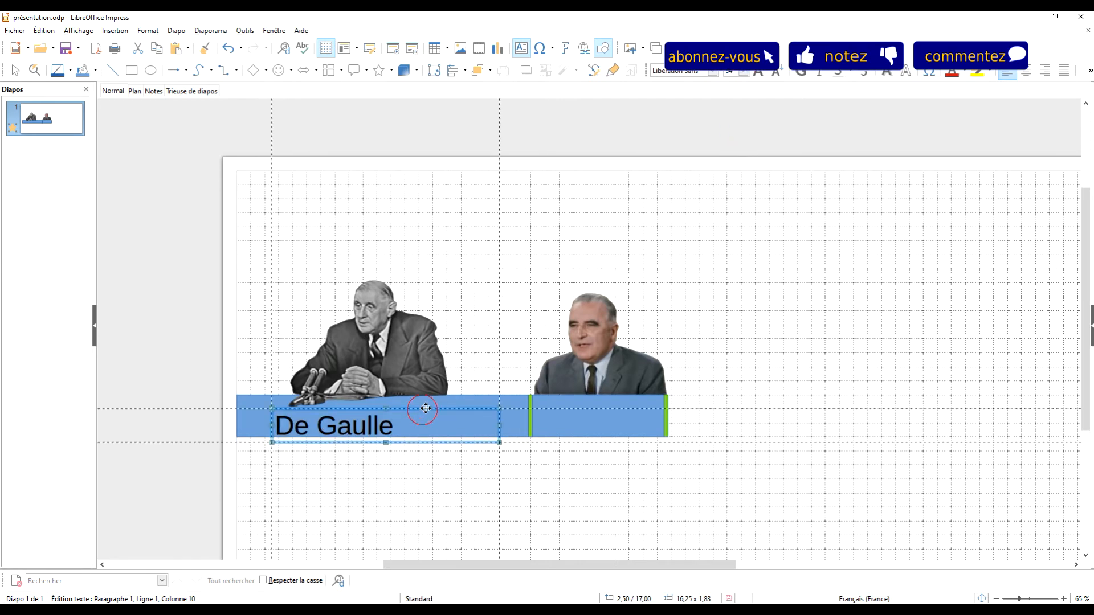
pyautogui.press('Up')
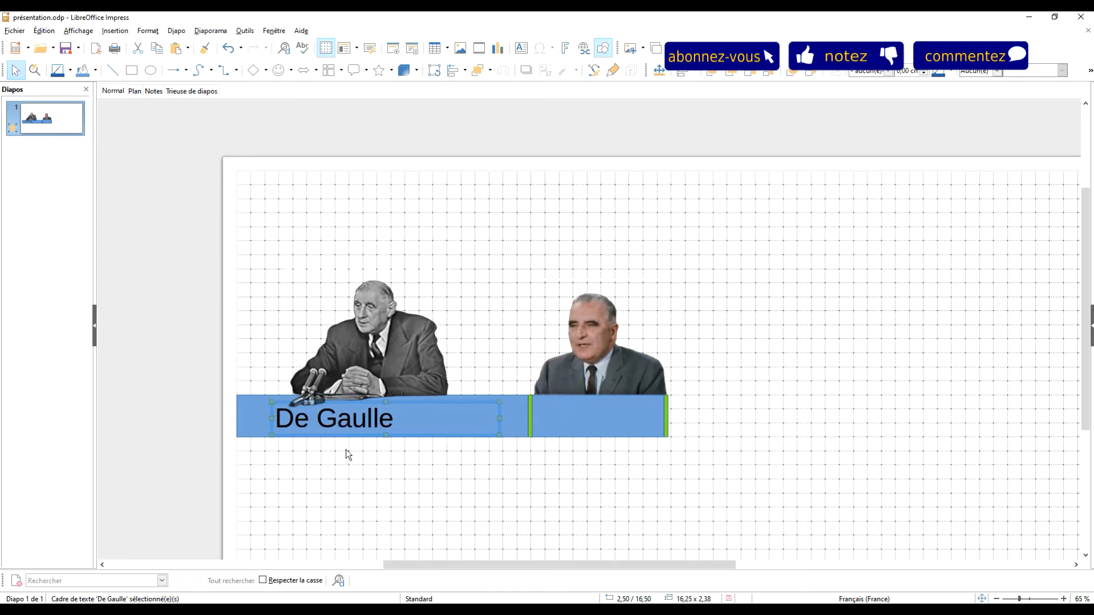
# Step: Change the colour of the whole "De Gaulle" text to white
pyautogui.click(352, 418)
pyautogui.hotkey('ctrl', 'a')
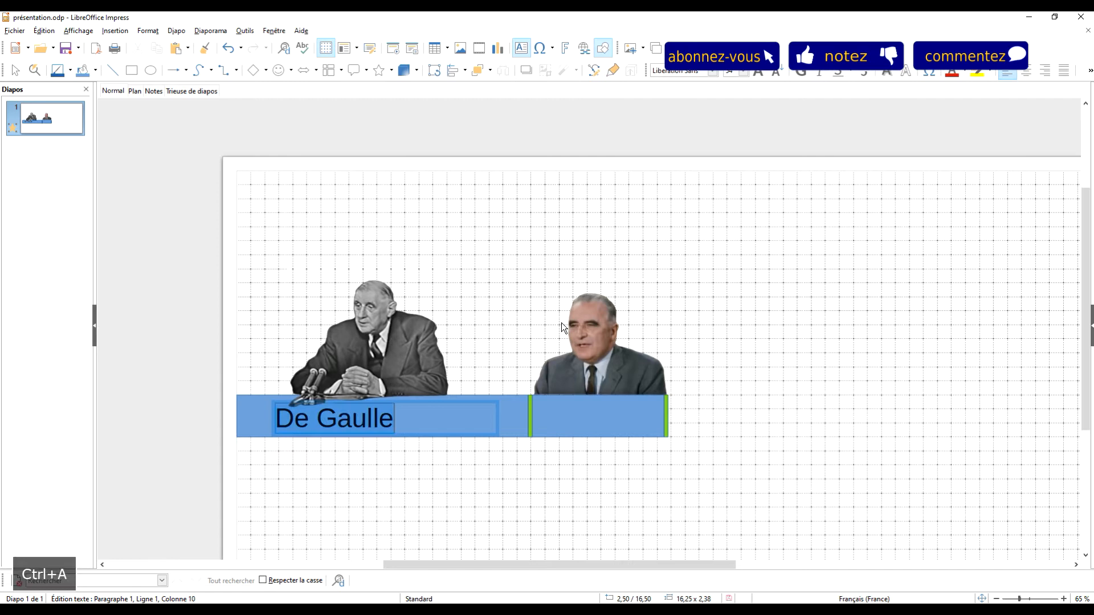
pyautogui.click(965, 72)
pyautogui.click(1060, 145)
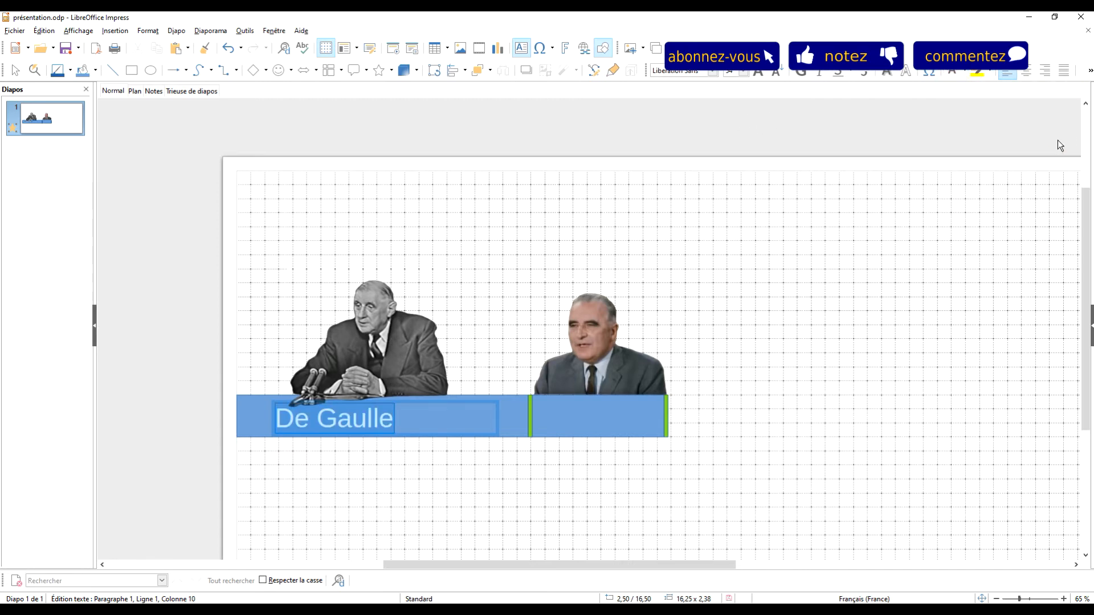
pyautogui.click(487, 252)
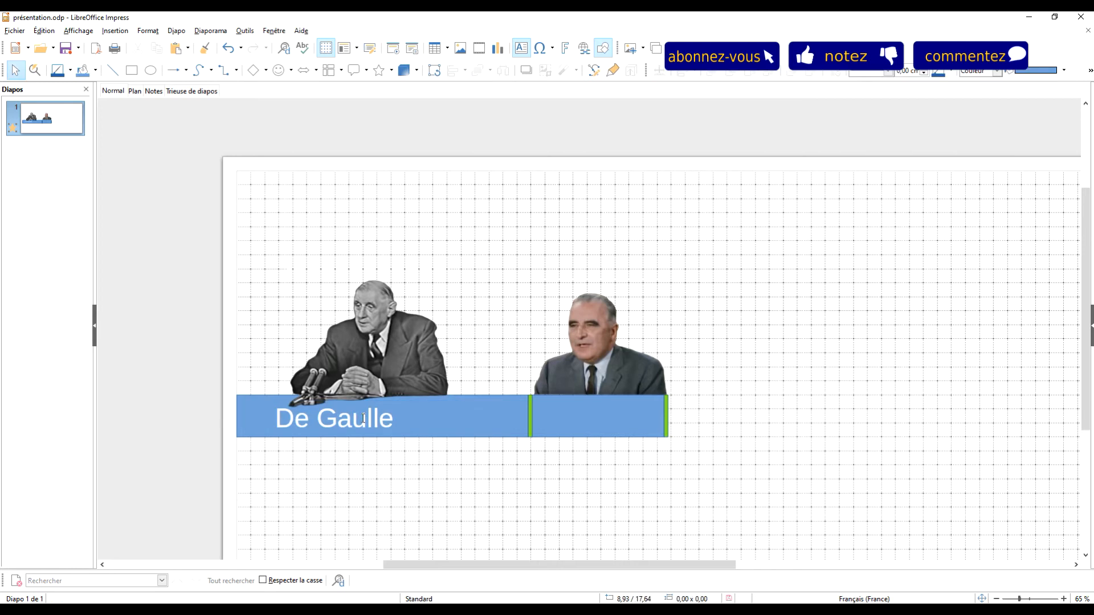
# Step: Narrow the "De Gaulle" text box to about 9,13 cm so it fits closely around the name
pyautogui.click(362, 418)
pyautogui.click(499, 420)
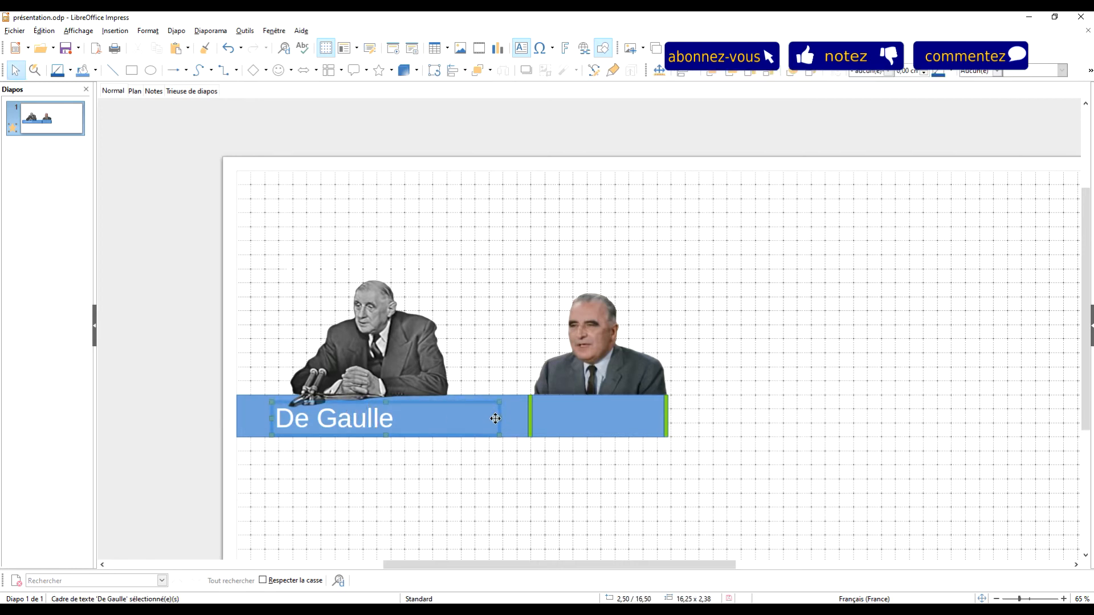
pyautogui.moveTo(500, 419); pyautogui.dragTo(401, 419)
pyautogui.click(495, 265)
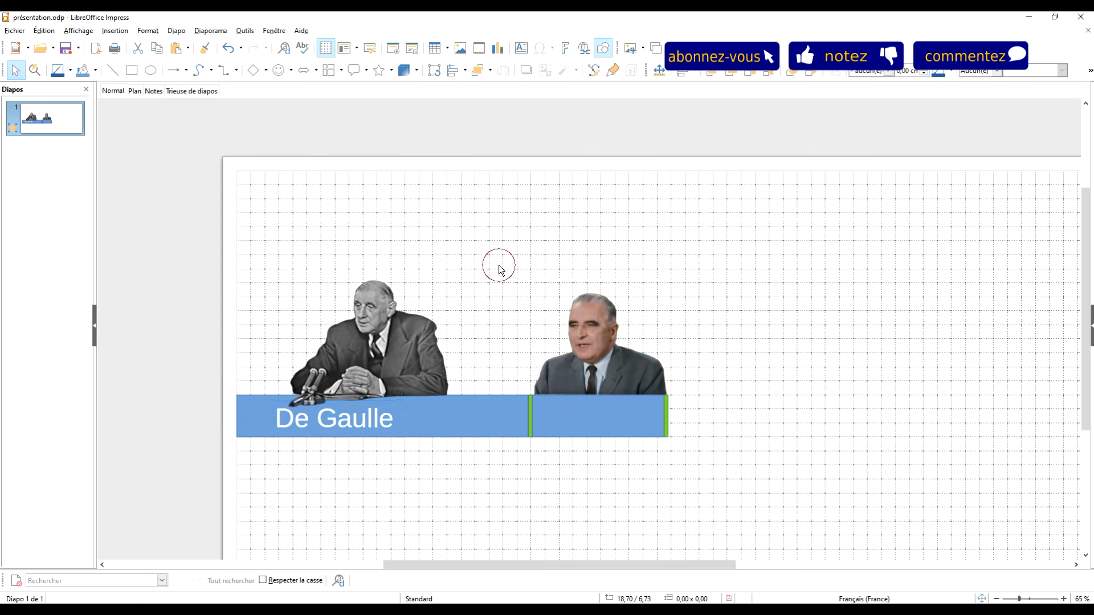
# Step: Duplicate the "De Gaulle" label and shift the copy horizontally onto the short blue rectangle beneath the Pompidou portrait
pyautogui.click(364, 419)
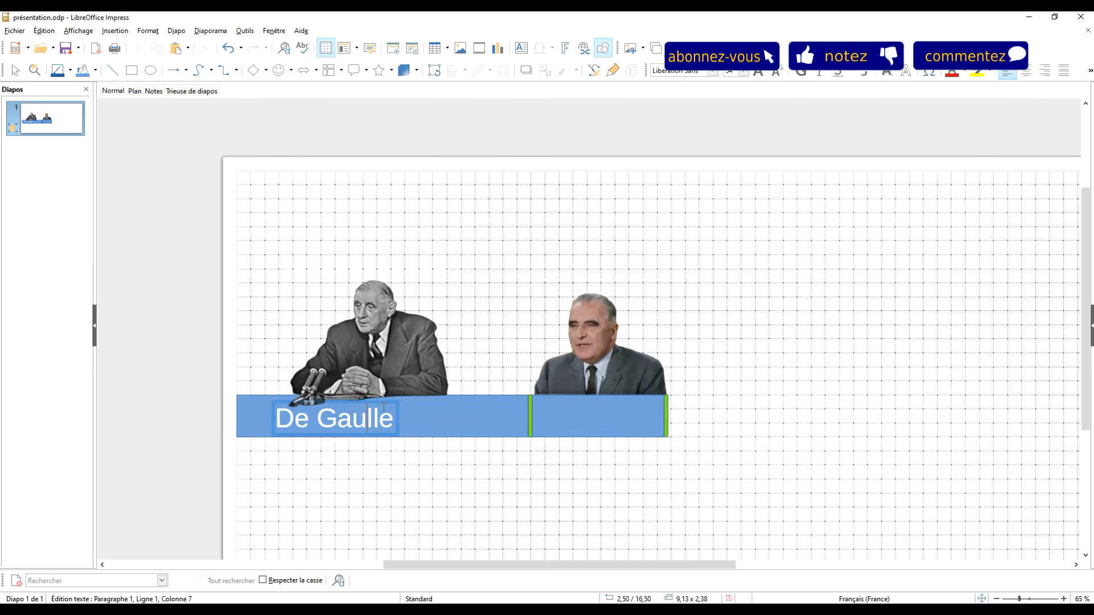
pyautogui.press('Escape')
pyautogui.hotkey('ctrl', 'c')
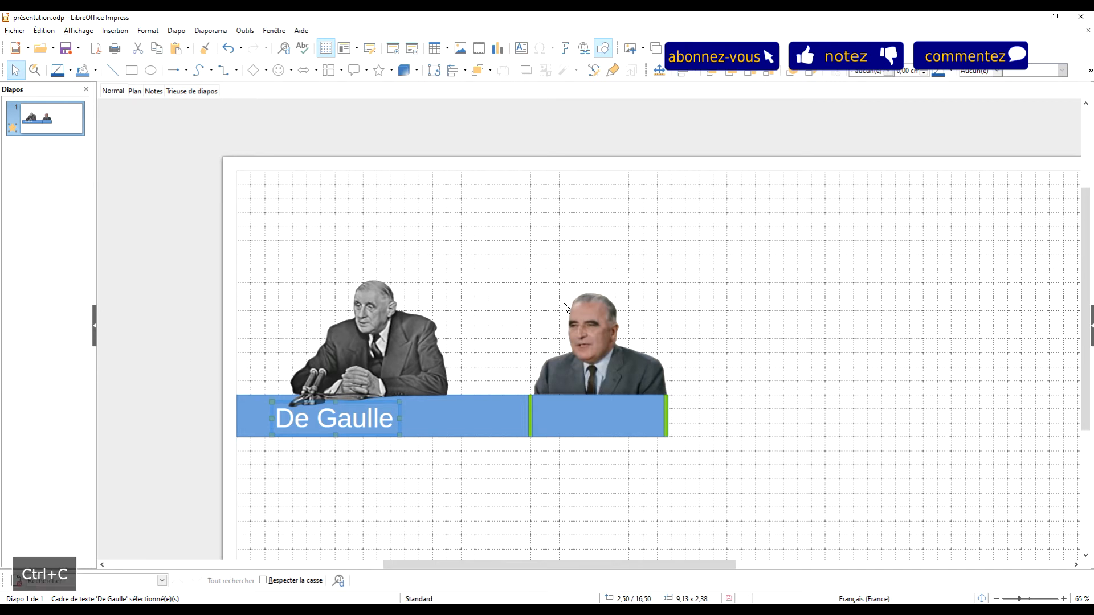
pyautogui.hotkey('shift', 'Right')
pyautogui.hotkey('shift', 'Right')
pyautogui.hotkey('shift', 'Right')
pyautogui.hotkey('shift', 'Right')
pyautogui.hotkey('shift', 'Right')
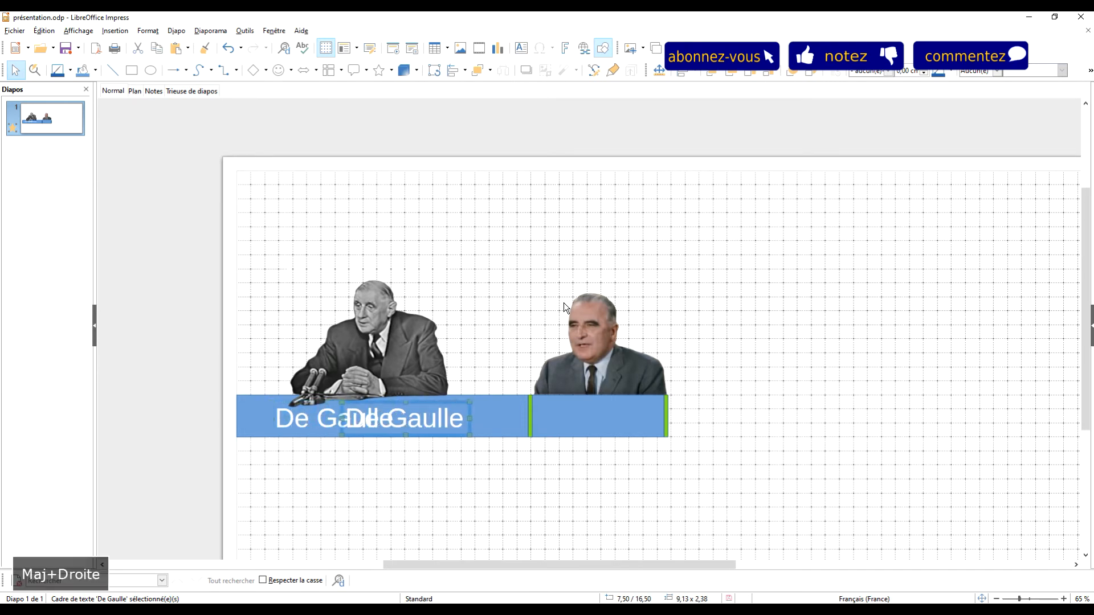
pyautogui.hotkey('shift', 'Right')
pyautogui.hotkey('shift', 'Right')
pyautogui.hotkey('shift', 'Right')
pyautogui.hotkey('ctrl', 'Right')
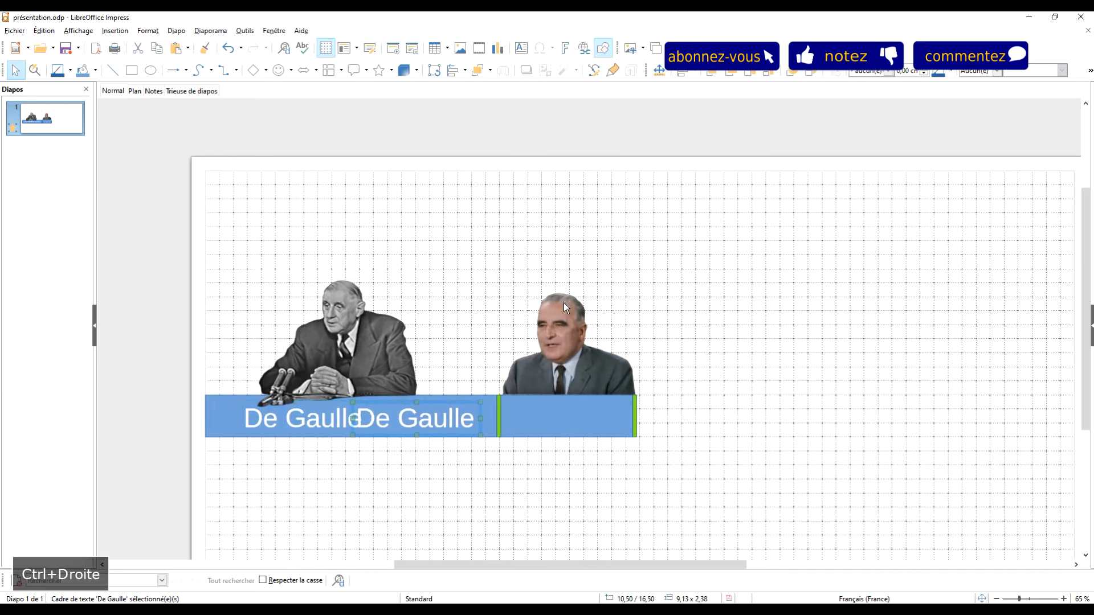
pyautogui.hotkey('shift', 'Right')
pyautogui.hotkey('shift', 'Right')
pyautogui.hotkey('shift', 'Right')
pyautogui.hotkey('shift', 'Right')
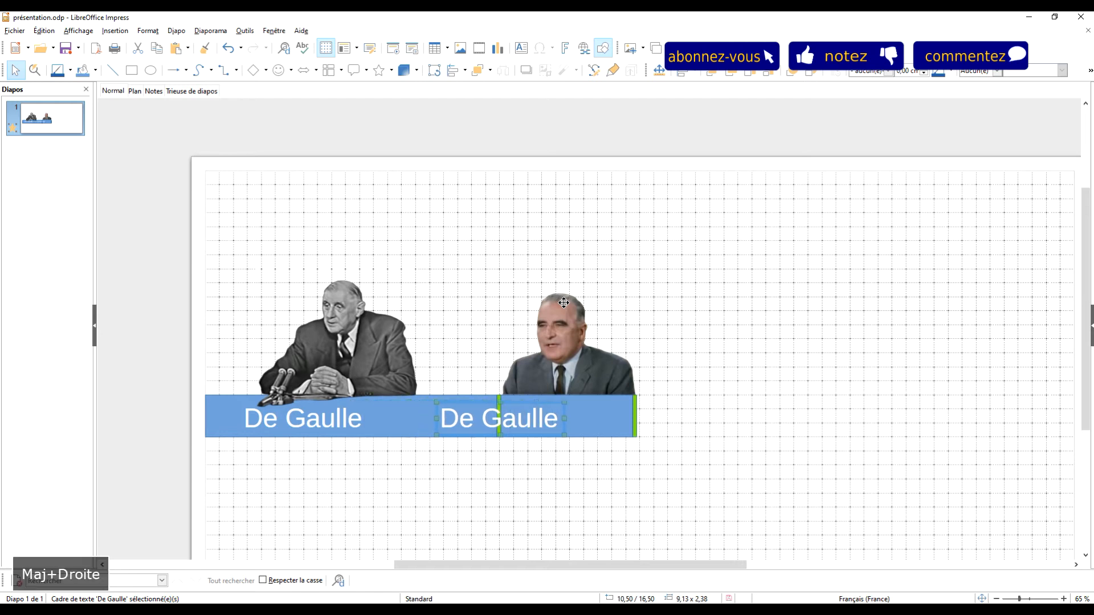
pyautogui.hotkey('shift', 'Right')
pyautogui.hotkey('shift', 'Right')
pyautogui.hotkey('shift', 'Left')
pyautogui.hotkey('shift', 'Right')
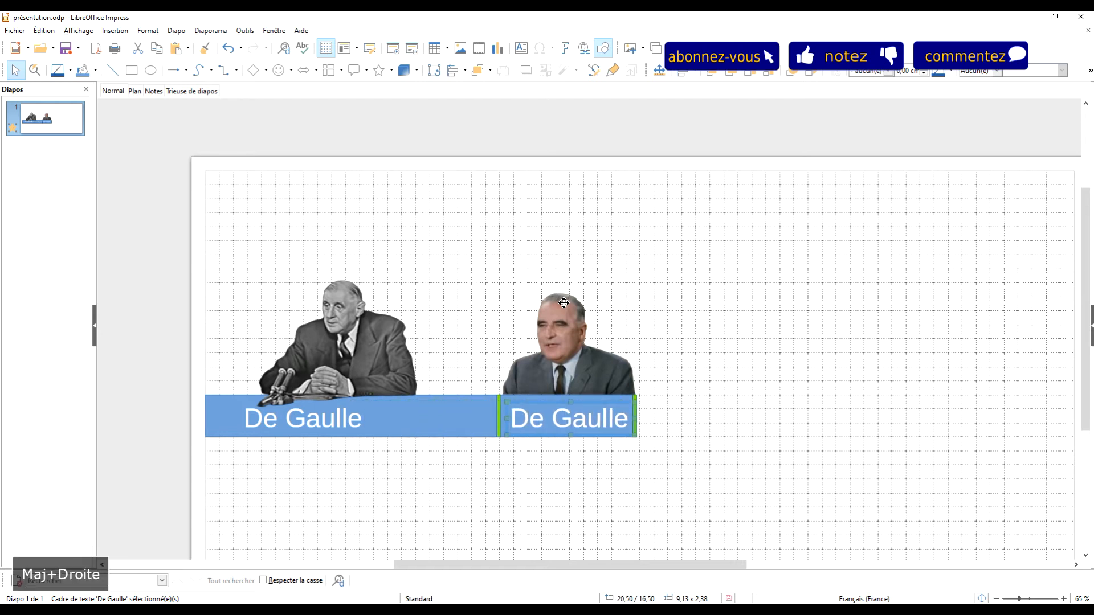
# Step: Replace the text of the copied label on the short blue rectangle with "Pompidou"
pyautogui.tripleClick(578, 412)
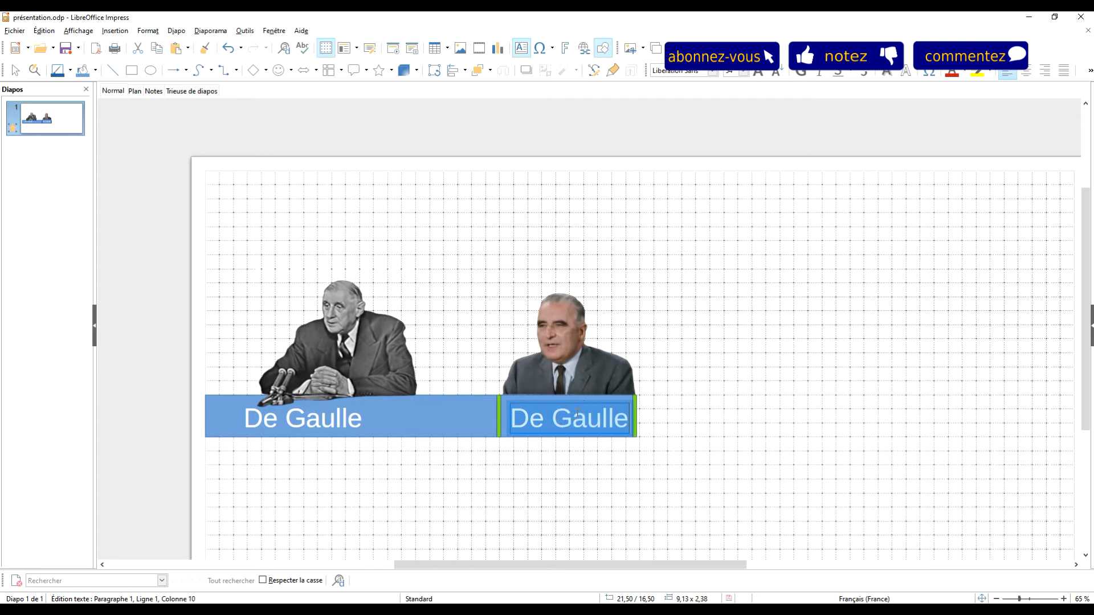
pyautogui.write('po')
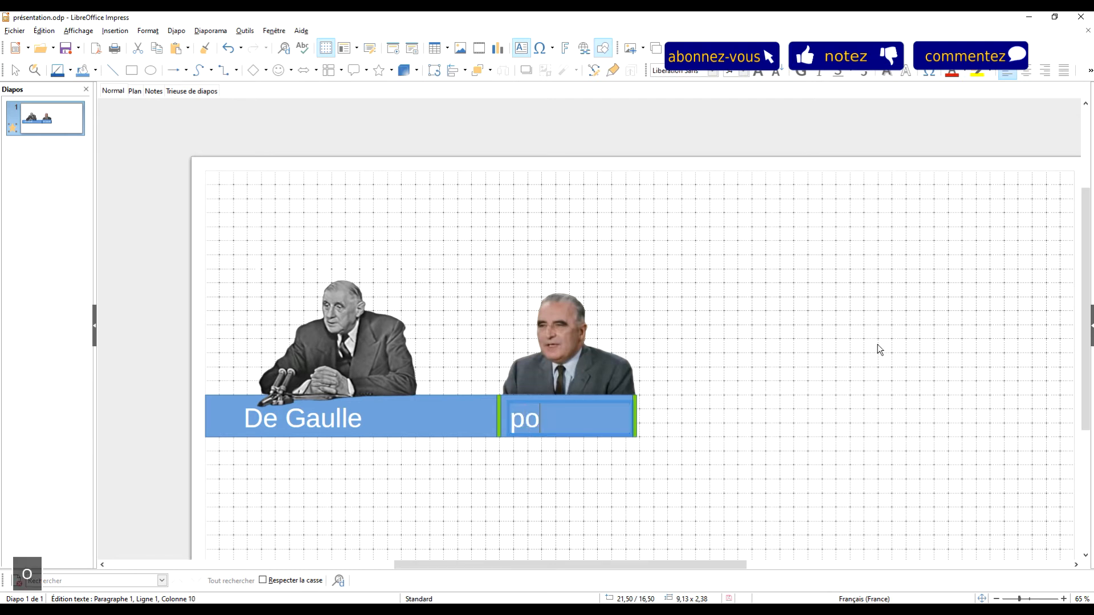
pyautogui.write('mpidou')
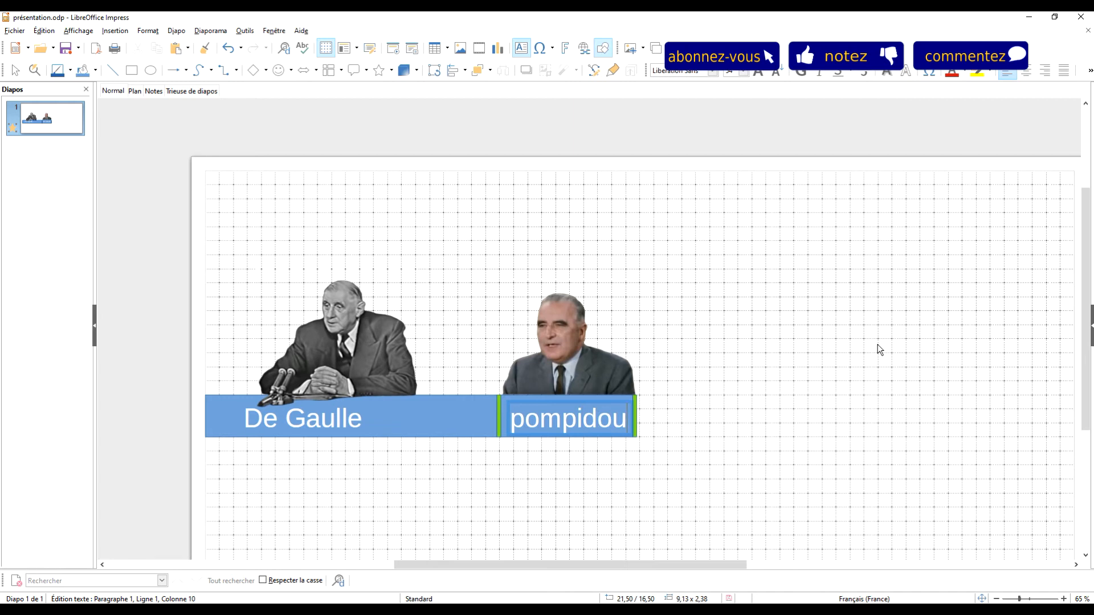
pyautogui.press('Home')
pyautogui.press('Delete')
pyautogui.write('P')
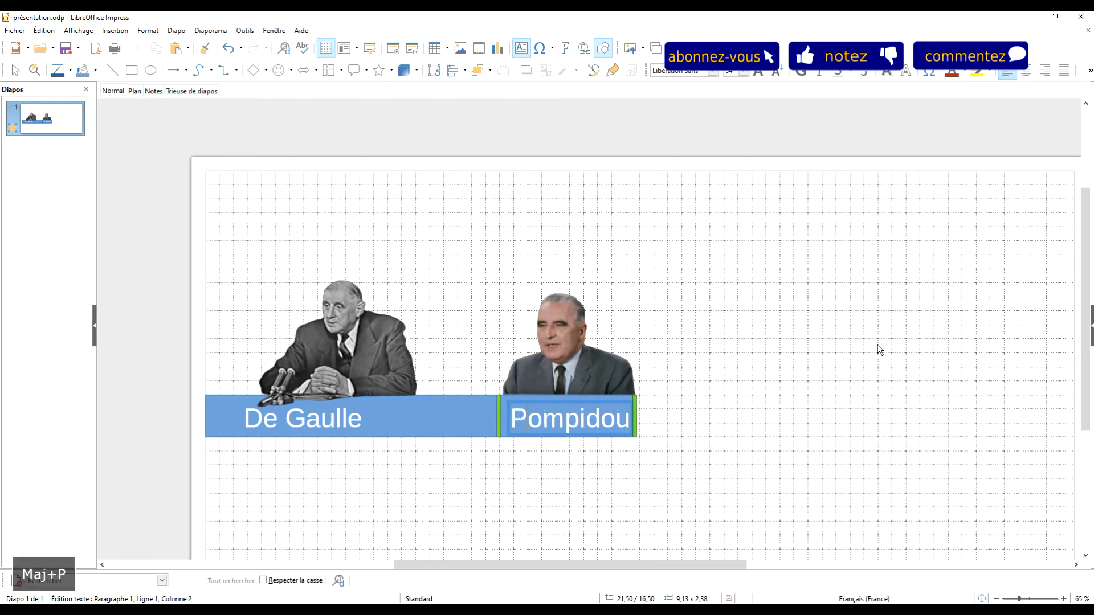
pyautogui.click(880, 349)
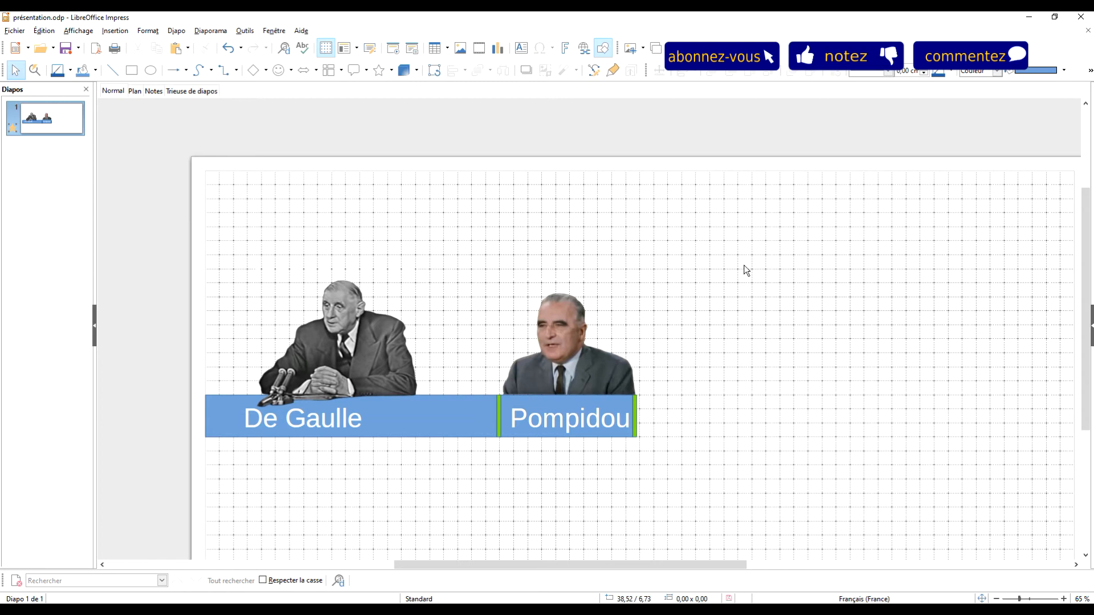
# Step: Shift the "De Gaulle" label to the right along the long blue rectangle so it sits centred beneath his portrait
pyautogui.click(336, 422)
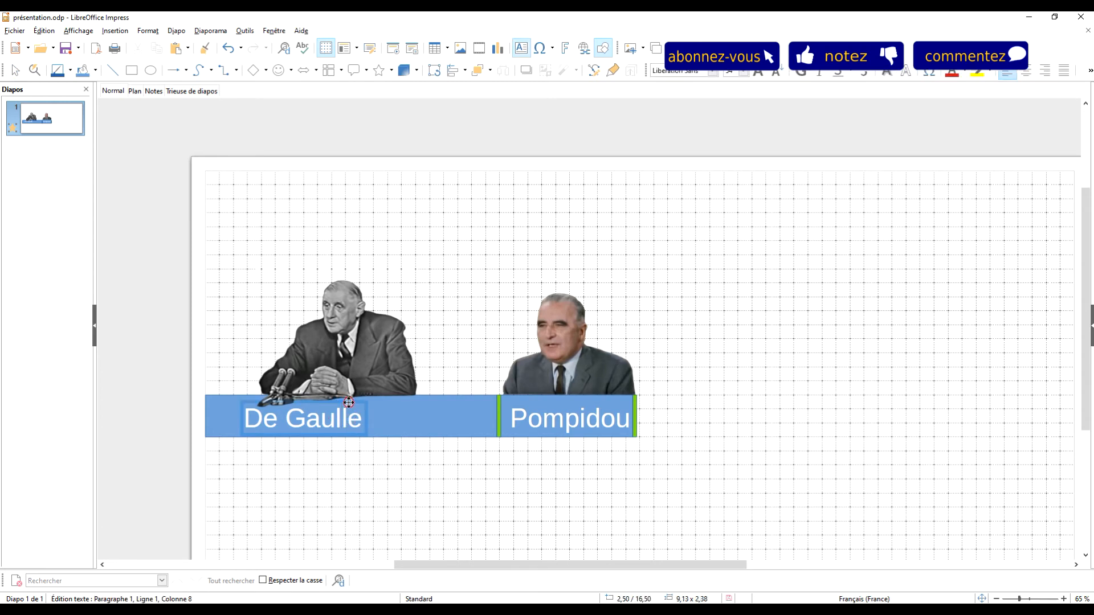
pyautogui.press('Right')
pyautogui.press('Escape')
pyautogui.press('Right')
pyautogui.press('Right')
pyautogui.press('Right')
pyautogui.press('Right')
pyautogui.press('Right')
pyautogui.press('Right')
pyautogui.press('Right')
pyautogui.press('Right')
pyautogui.press('Right')
pyautogui.press('Right')
pyautogui.press('Right')
pyautogui.press('Right')
pyautogui.press('Right')
pyautogui.press('Right')
pyautogui.press('Right')
pyautogui.press('Right')
pyautogui.press('Right')
pyautogui.press('Right')
pyautogui.press('Right')
pyautogui.press('Right')
pyautogui.press('Right')
pyautogui.press('Right')
pyautogui.press('Right')
pyautogui.press('Left')
pyautogui.click(708, 272)
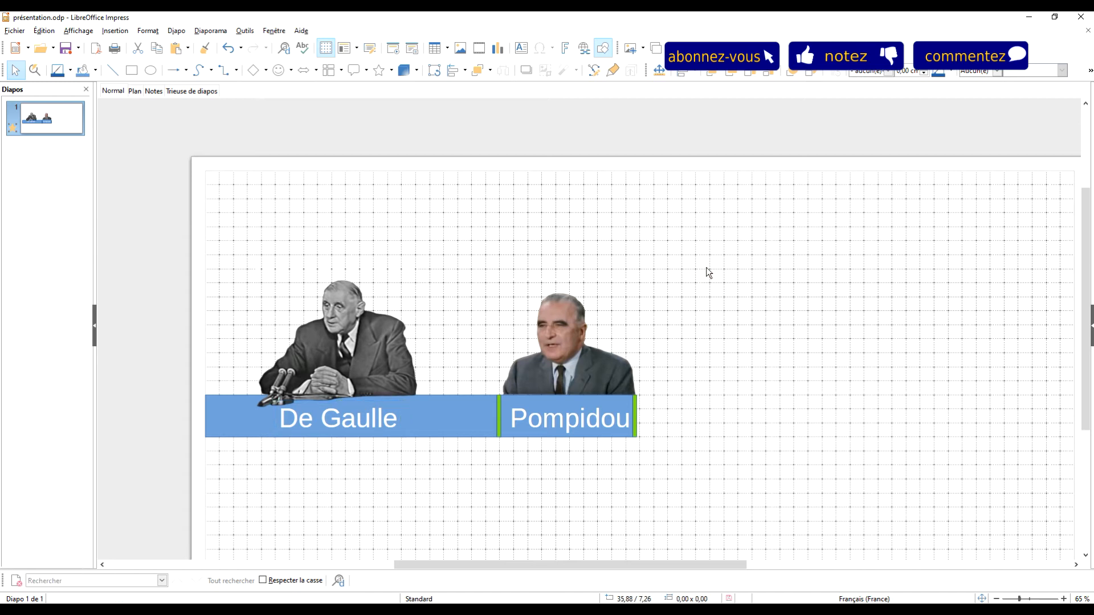
# Step: Add an entrance animation to the long blue De Gaulle rectangle with the effect "Insertion furtive"
pyautogui.click(453, 411)
pyautogui.click(716, 329)
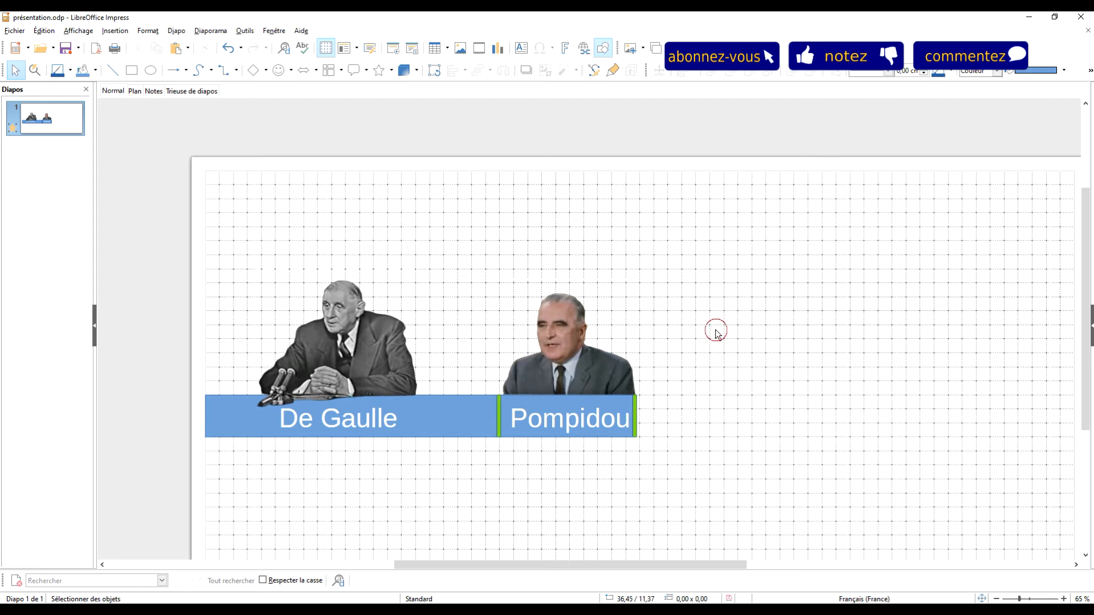
pyautogui.click(1091, 322)
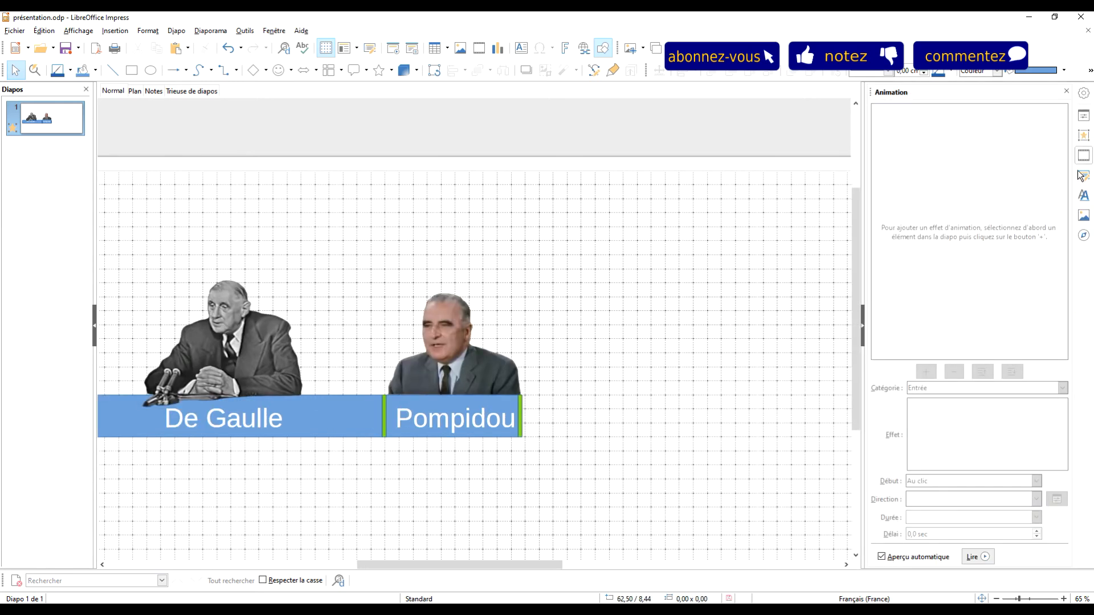
pyautogui.click(309, 406)
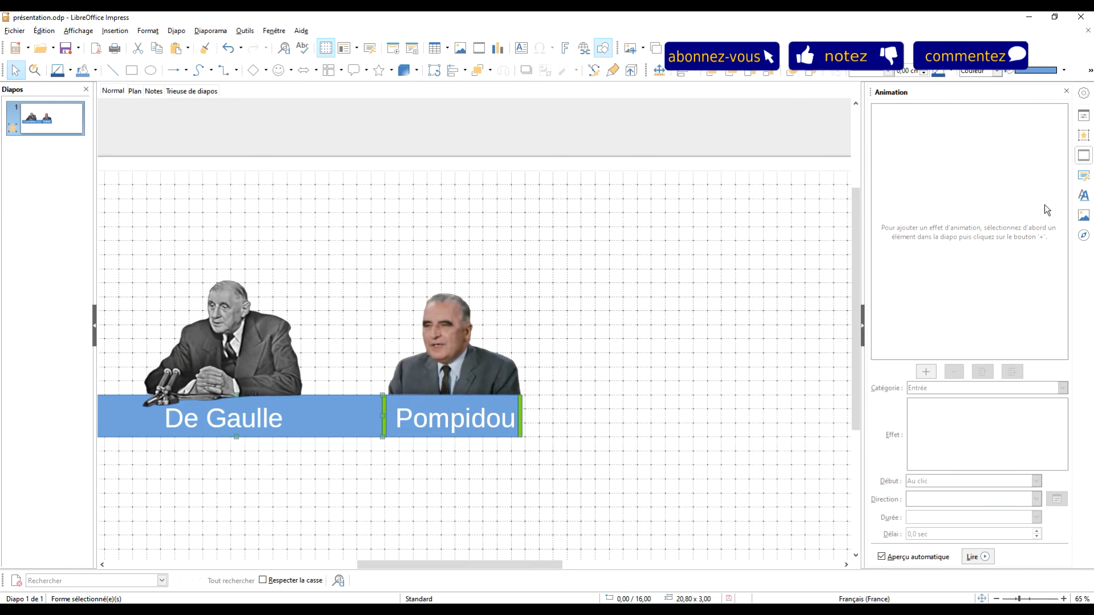
pyautogui.click(378, 298)
pyautogui.click(321, 416)
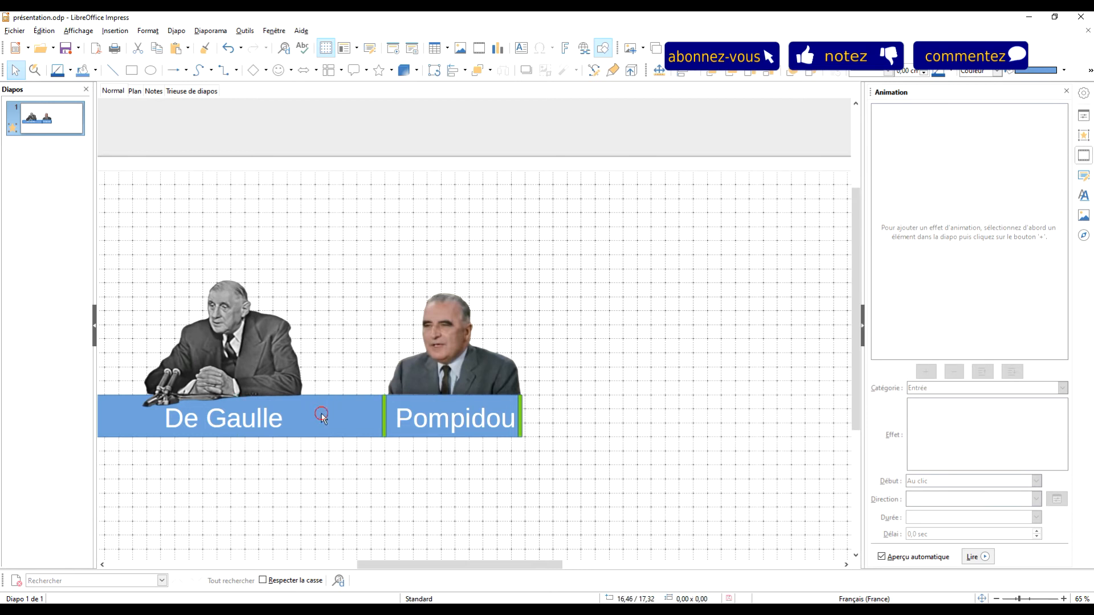
pyautogui.click(925, 373)
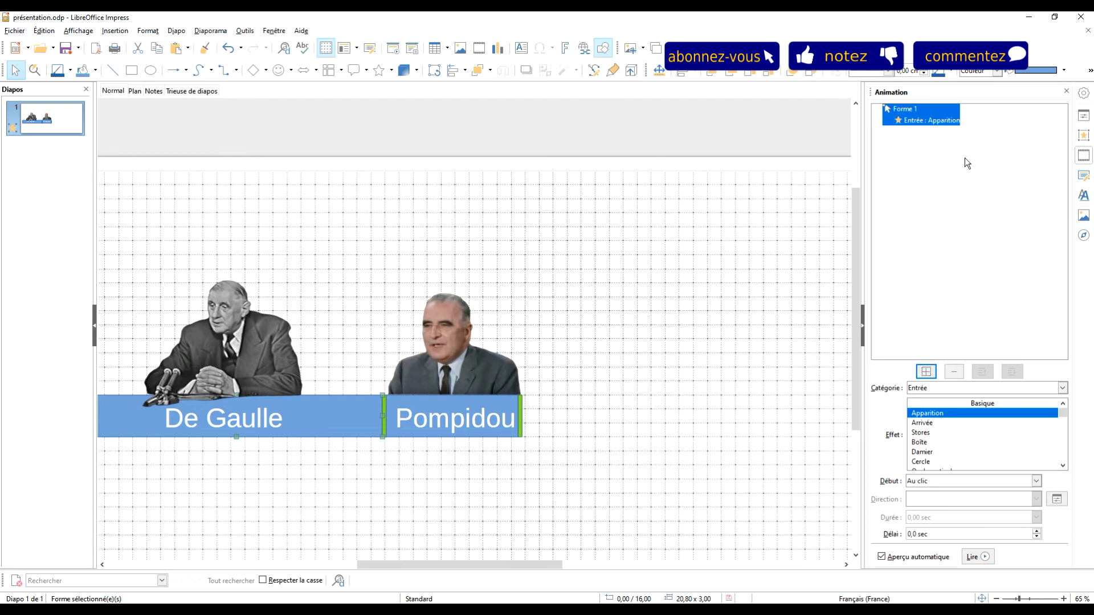
pyautogui.scroll(-4, 968, 453)
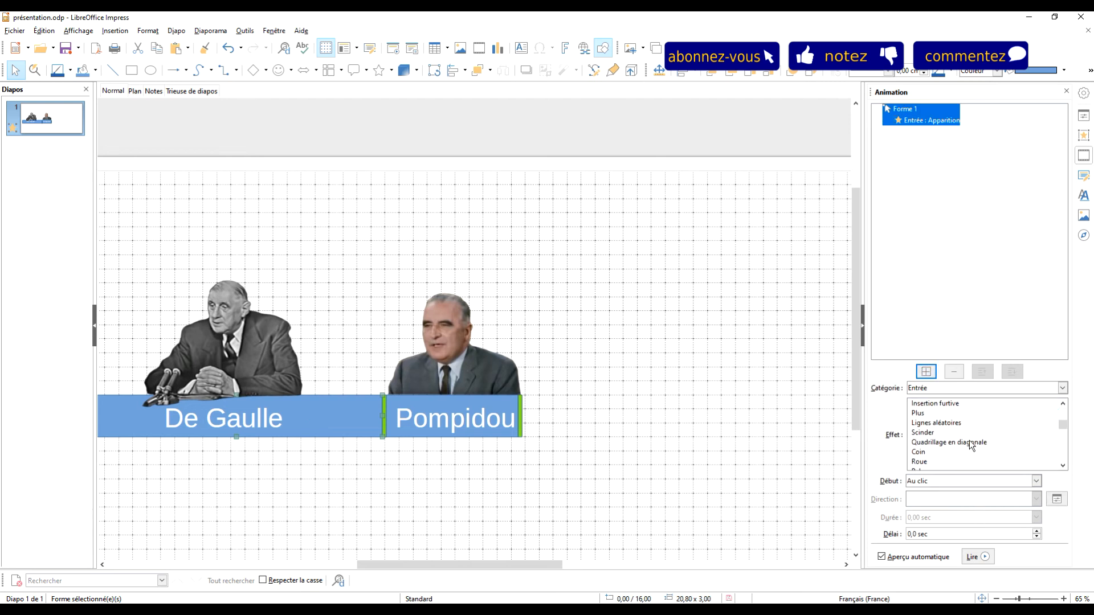
pyautogui.click(948, 405)
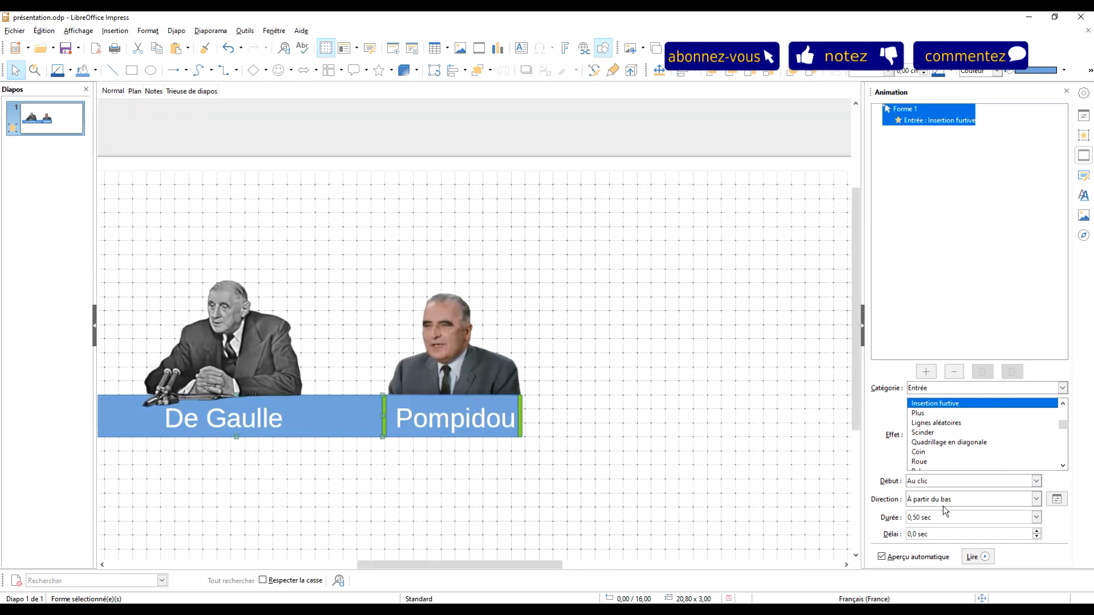
# Step: Set the long blue rectangle's animation direction to "À partir de la gauche" and its duration to 5,00 sec
pyautogui.click(946, 500)
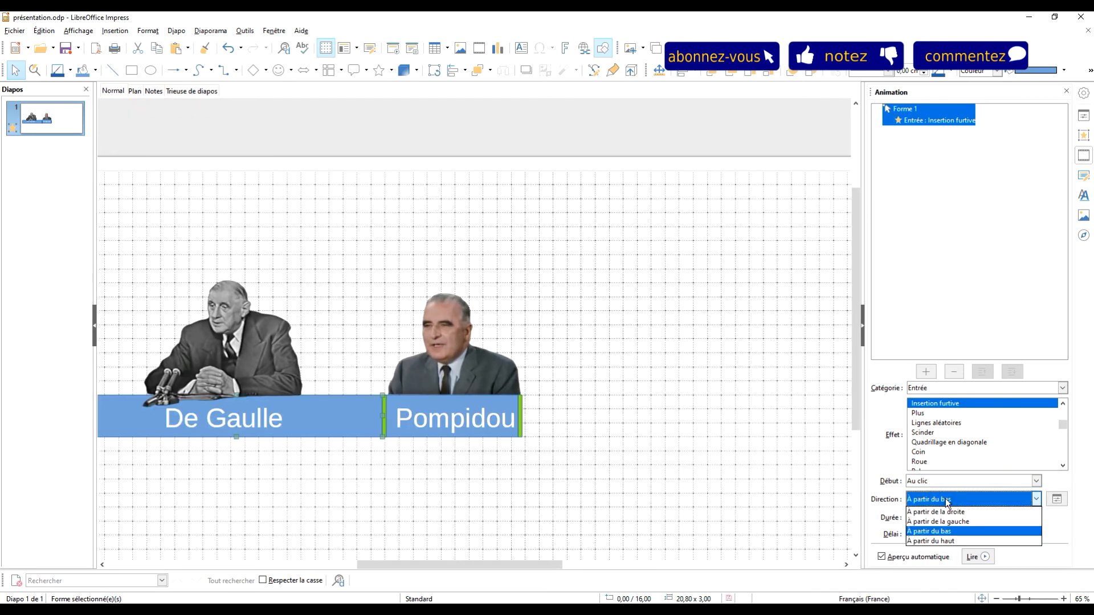
pyautogui.click(968, 521)
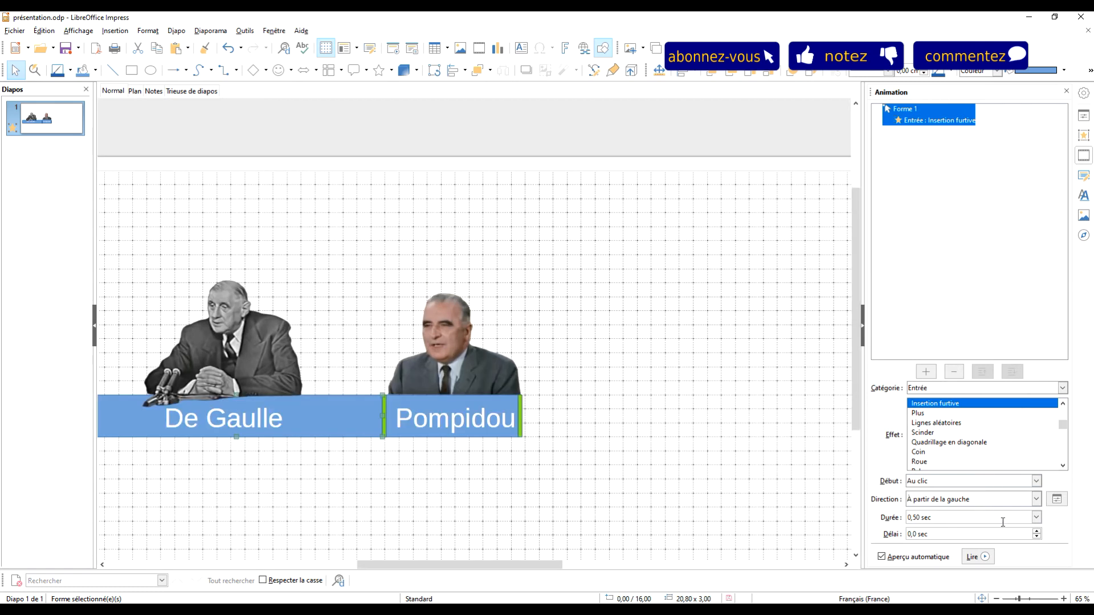
pyautogui.click(1036, 517)
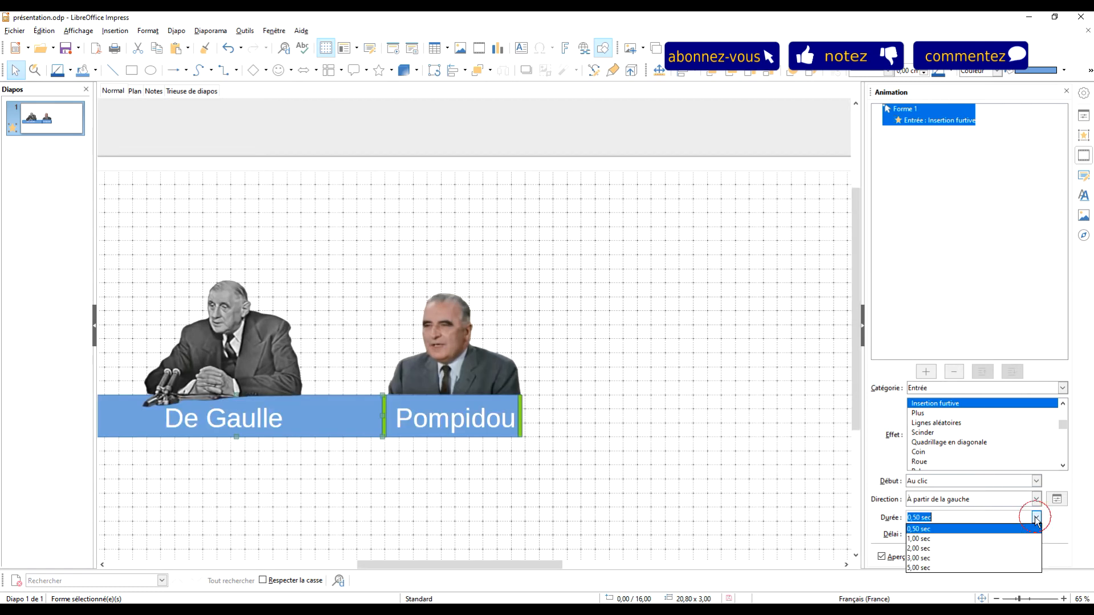
pyautogui.click(938, 568)
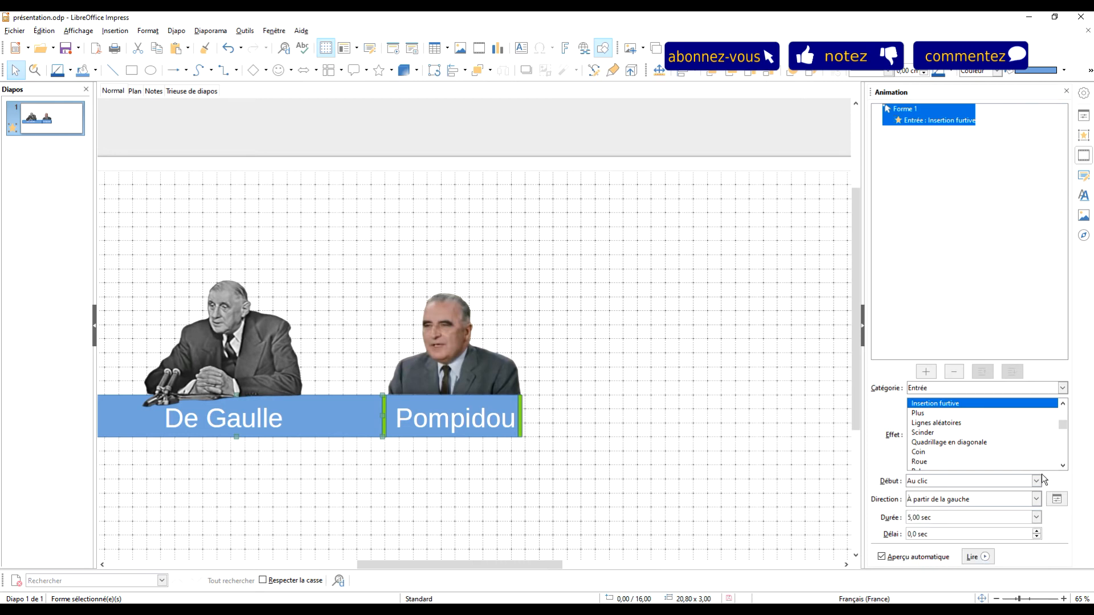
# Step: Add an "Insertion furtive" entrance animation to the green bar between the De Gaulle and Pompidou rectangles
pyautogui.click(392, 404)
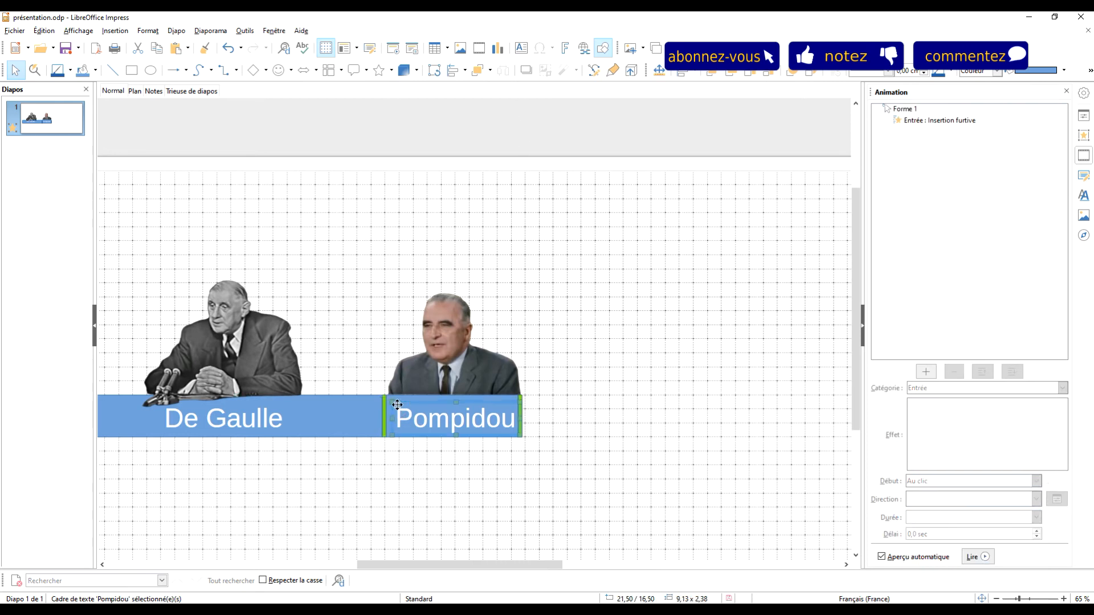
pyautogui.click(383, 401)
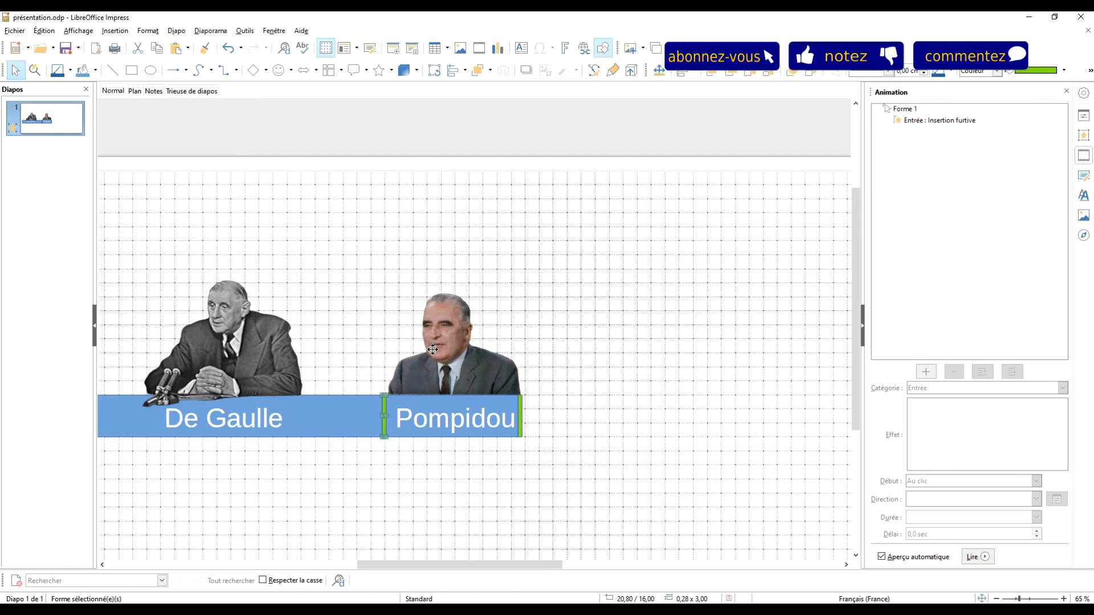
pyautogui.click(927, 372)
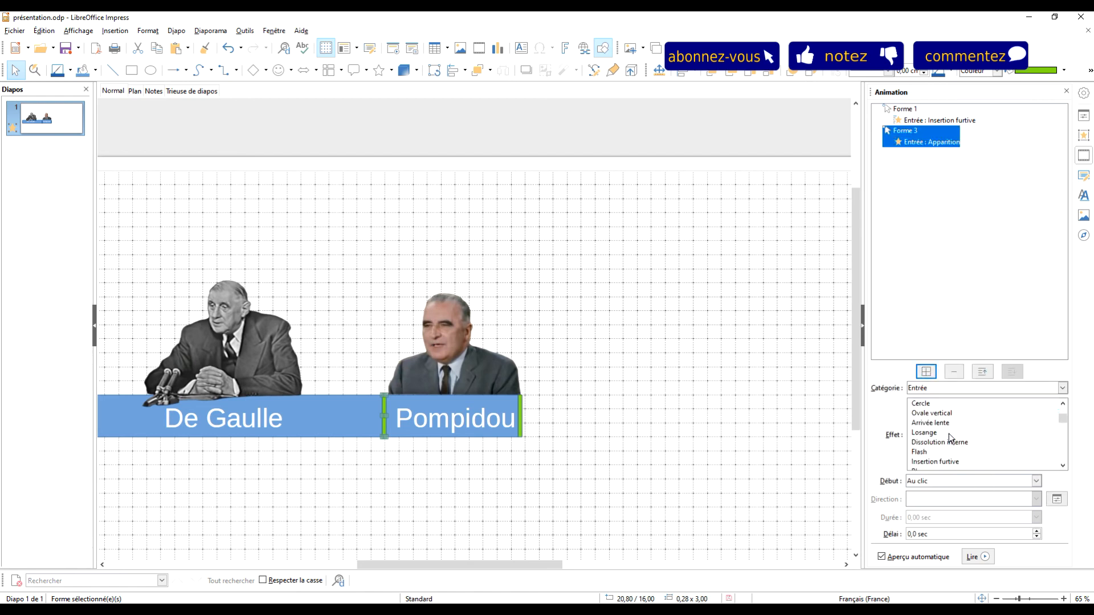
pyautogui.scroll(-1, 938, 439)
pyautogui.scroll(1, 938, 439)
pyautogui.click(947, 462)
# Step: Set the green bar's animation direction to "À partir de la gauche" and its duration to 5,00 sec
pyautogui.click(951, 499)
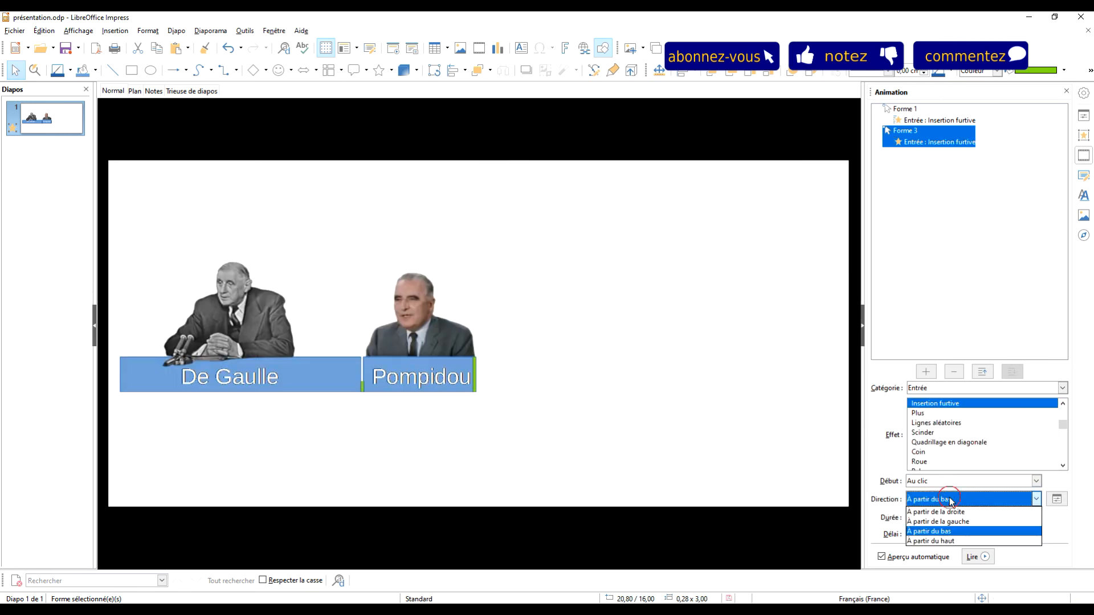
pyautogui.click(946, 522)
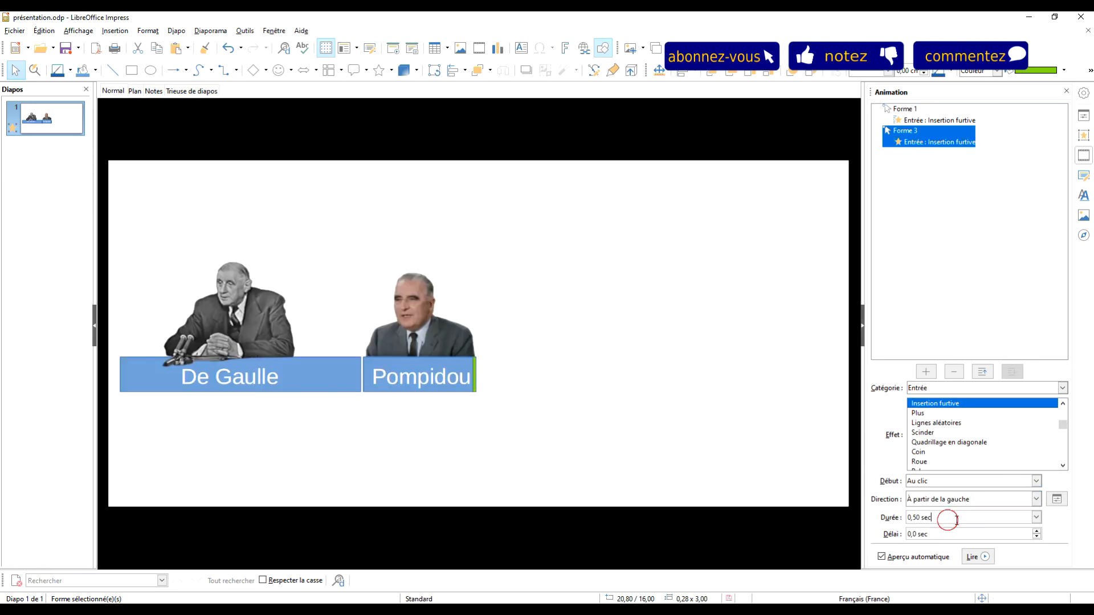
pyautogui.click(1037, 517)
pyautogui.click(924, 567)
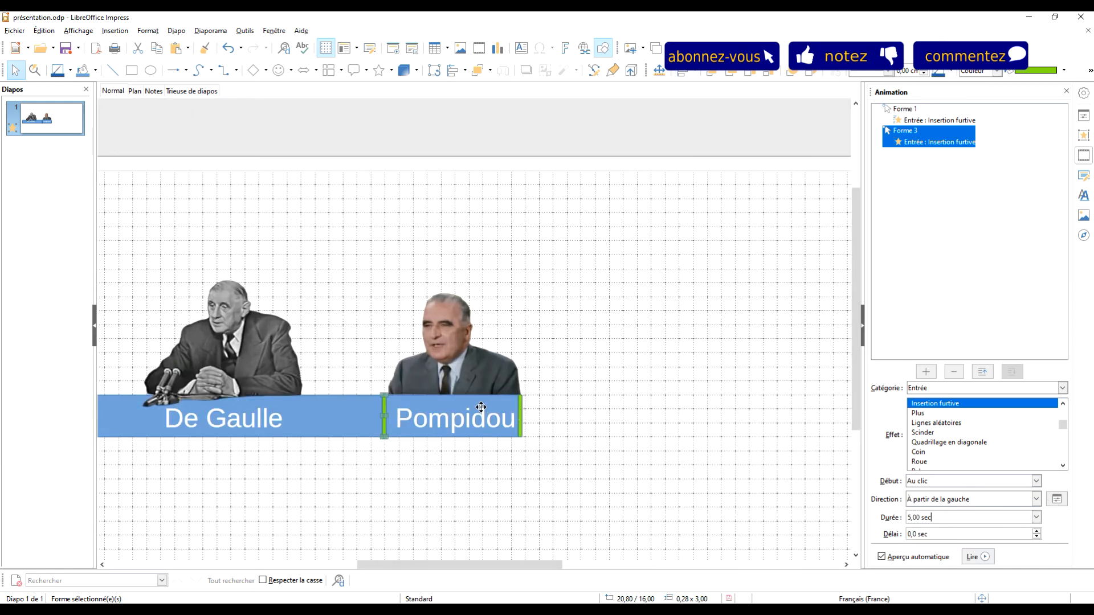
# Step: Add an "Insertion furtive" entrance animation to the blue rectangle behind the Pompidou label
pyautogui.click(450, 404)
pyautogui.click(439, 397)
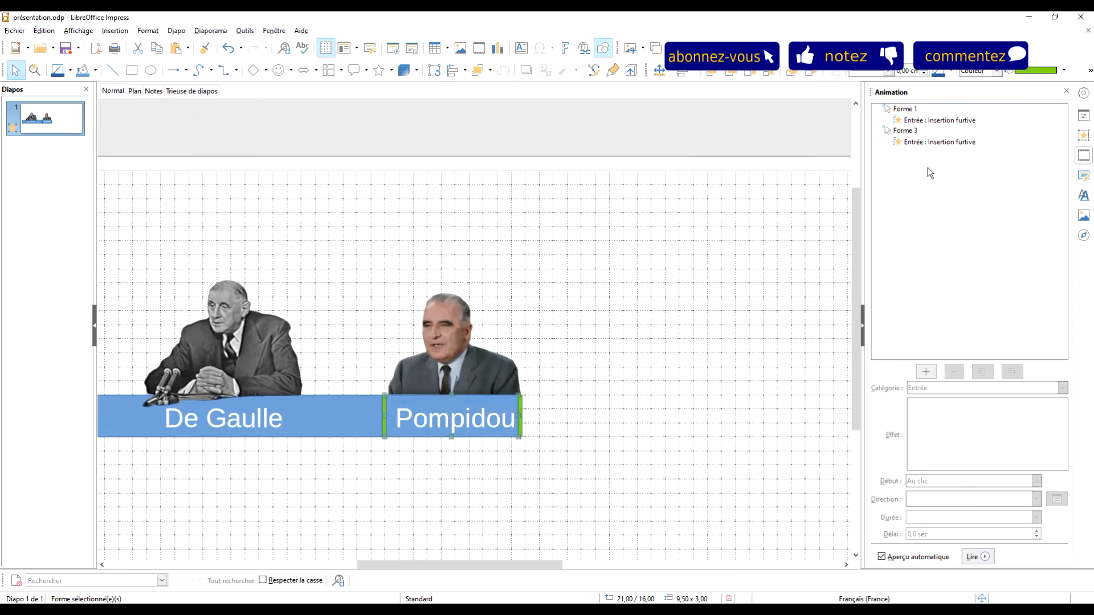
pyautogui.click(926, 371)
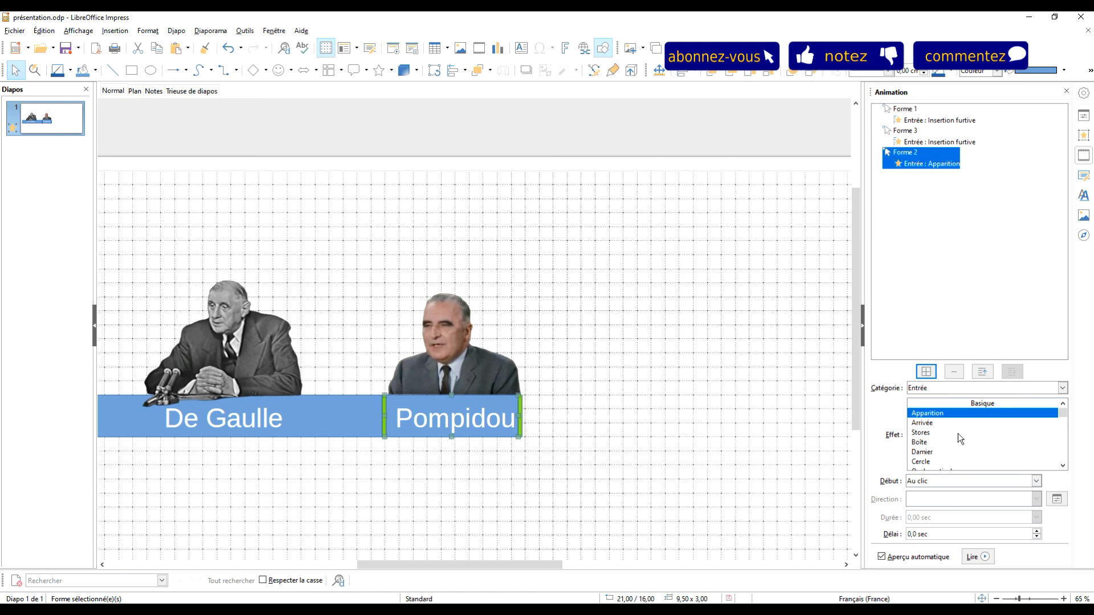
pyautogui.scroll(-4, 958, 437)
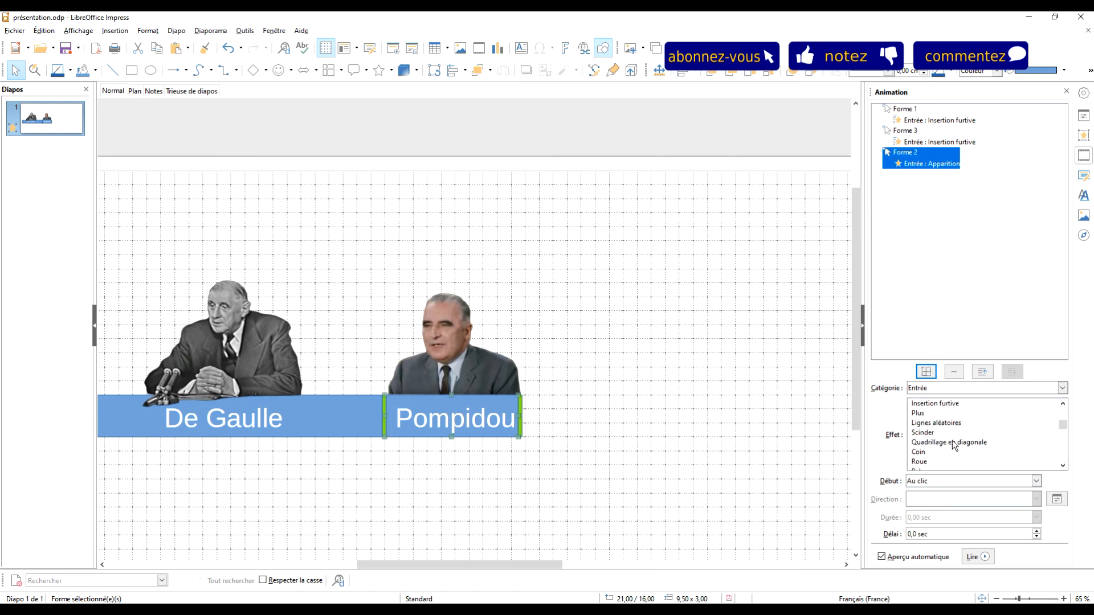
pyautogui.click(948, 403)
# Step: Set the Pompidou rectangle's animation direction to "À partir de la gauche" and its duration to 5,00 sec
pyautogui.click(972, 499)
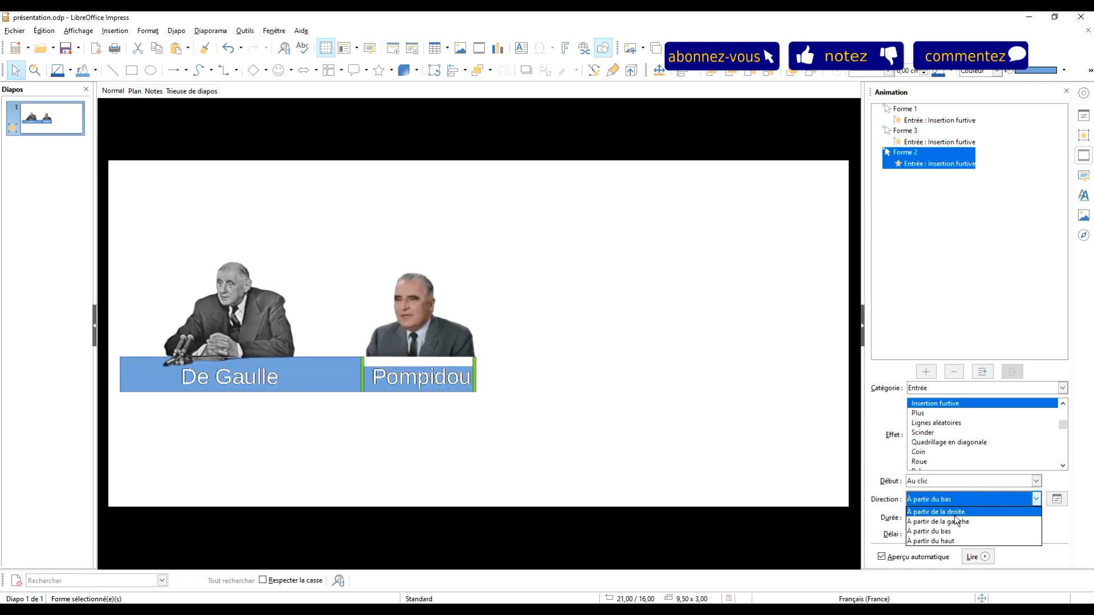
pyautogui.click(957, 521)
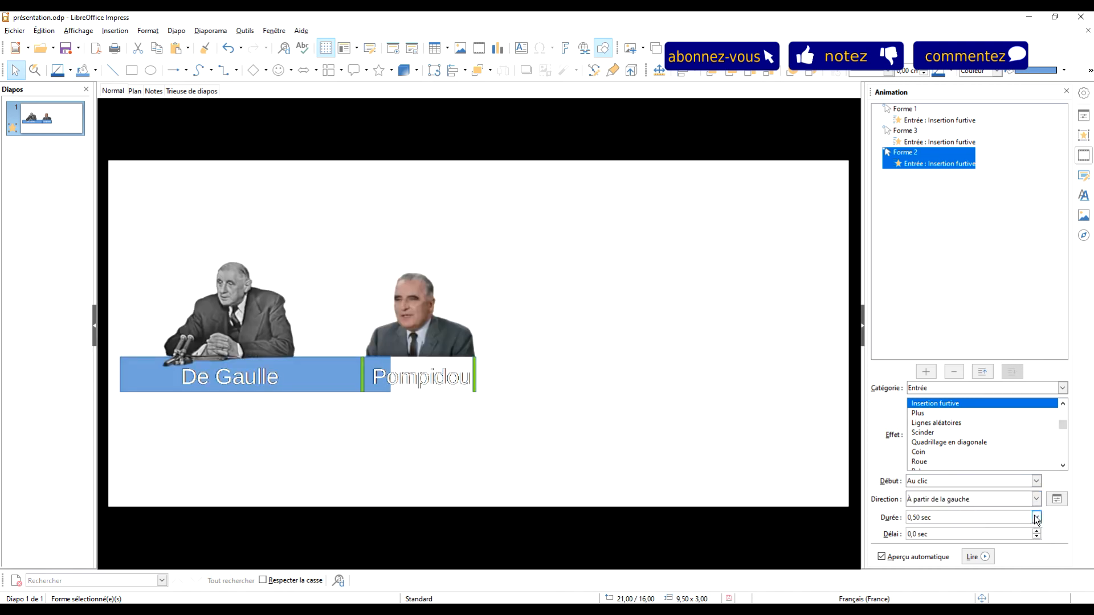
pyautogui.click(1036, 518)
pyautogui.click(960, 564)
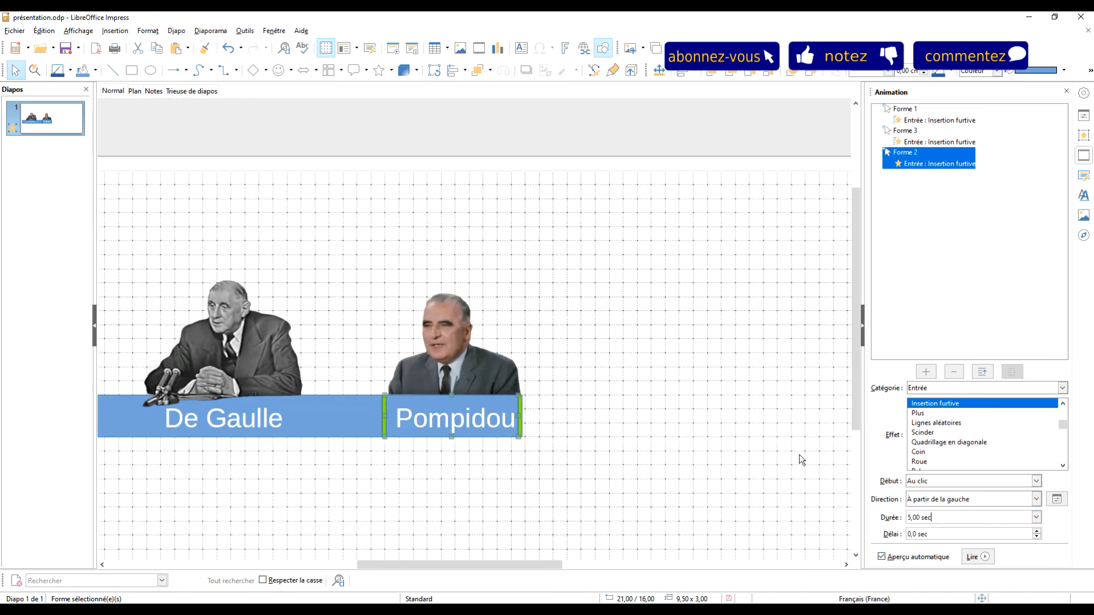
pyautogui.click(711, 348)
# Step: Add an "Insertion furtive" entrance animation to the green bar at the far end of the Pompidou rectangle
pyautogui.click(518, 406)
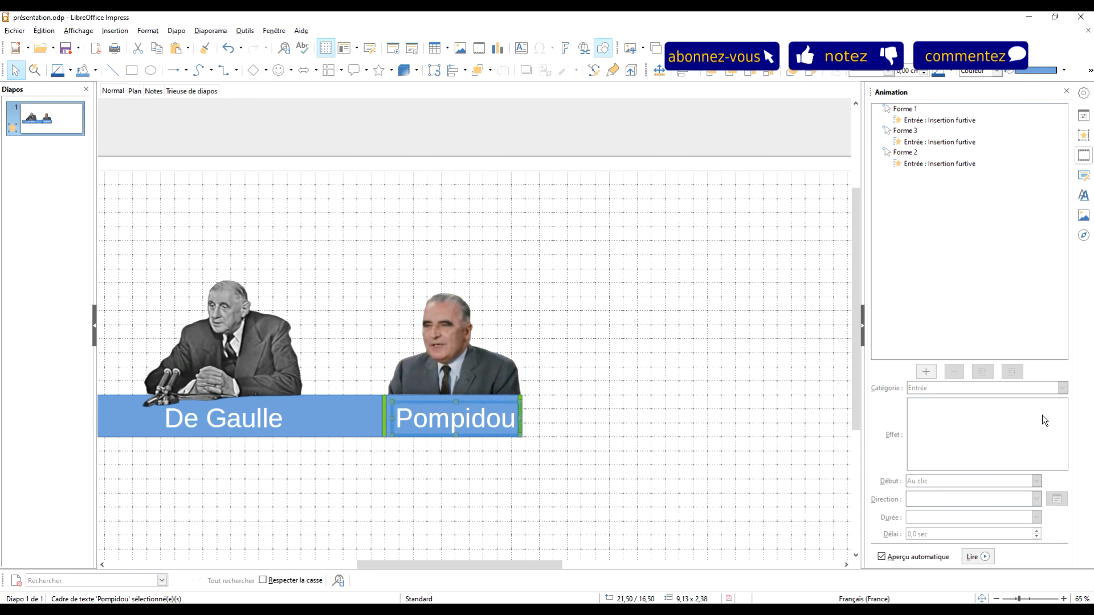
pyautogui.click(520, 399)
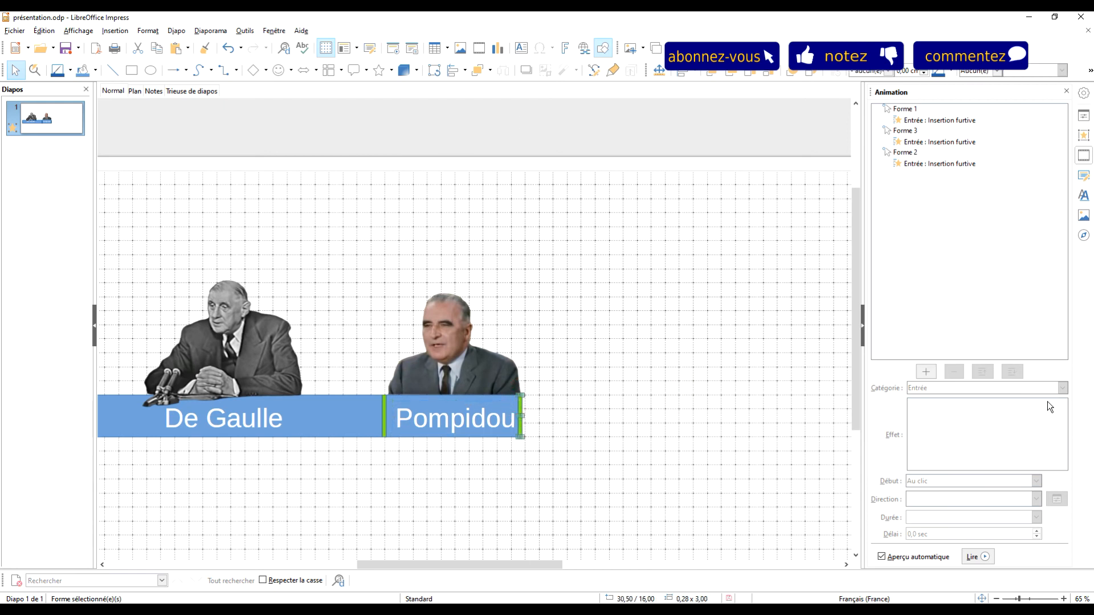
pyautogui.click(926, 372)
pyautogui.scroll(-2, 960, 432)
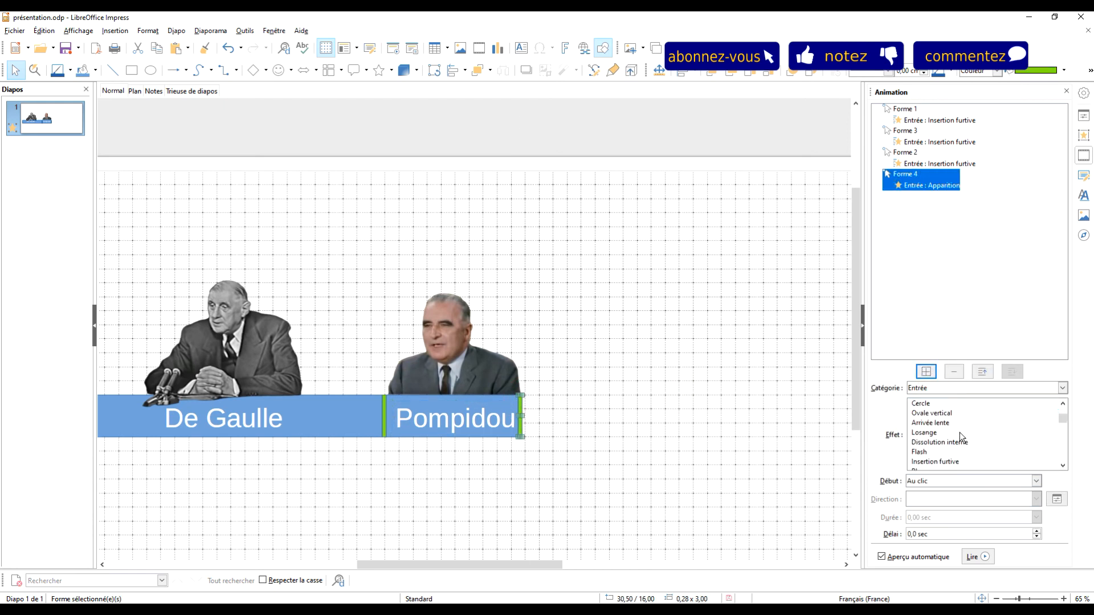
pyautogui.click(950, 462)
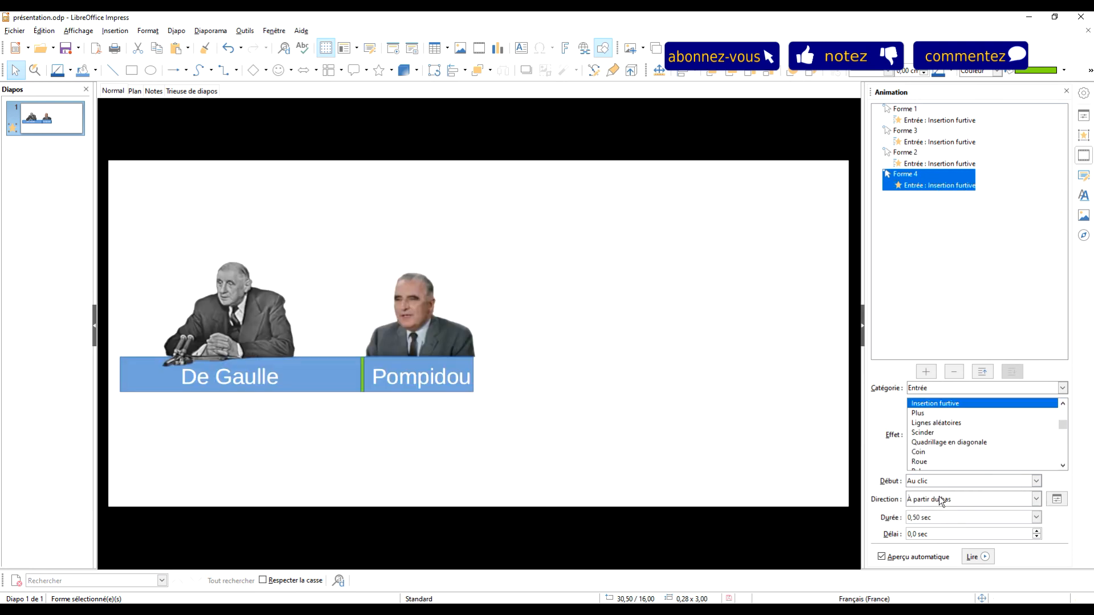
# Step: Set the end green bar's animation duration to 5,00 sec and its direction to "À partir de la gauche"
pyautogui.click(1037, 517)
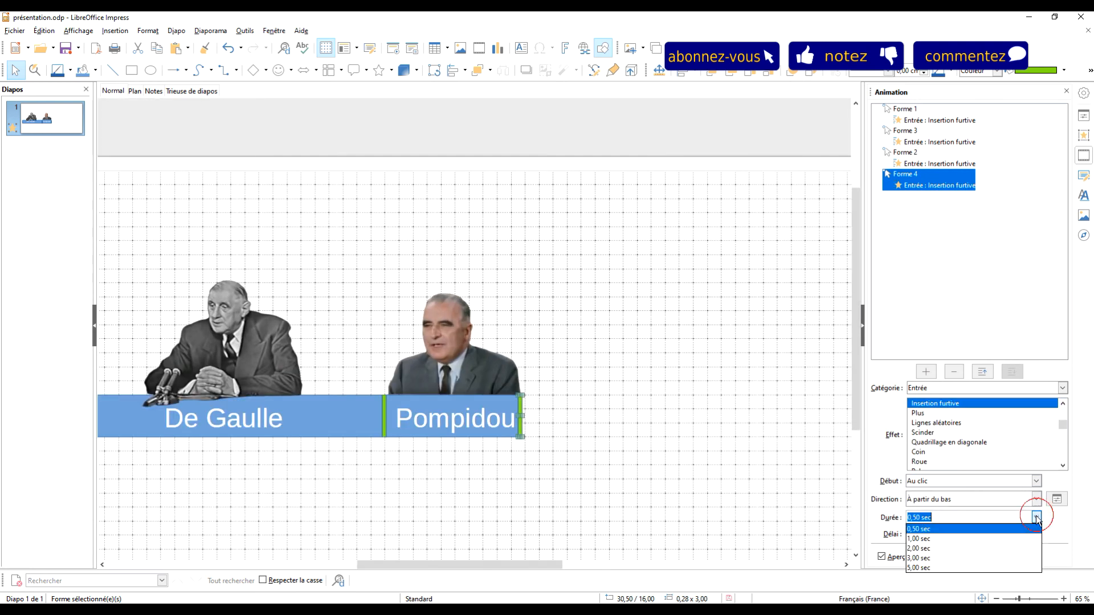
pyautogui.click(950, 566)
pyautogui.click(958, 481)
pyautogui.click(936, 489)
pyautogui.click(930, 500)
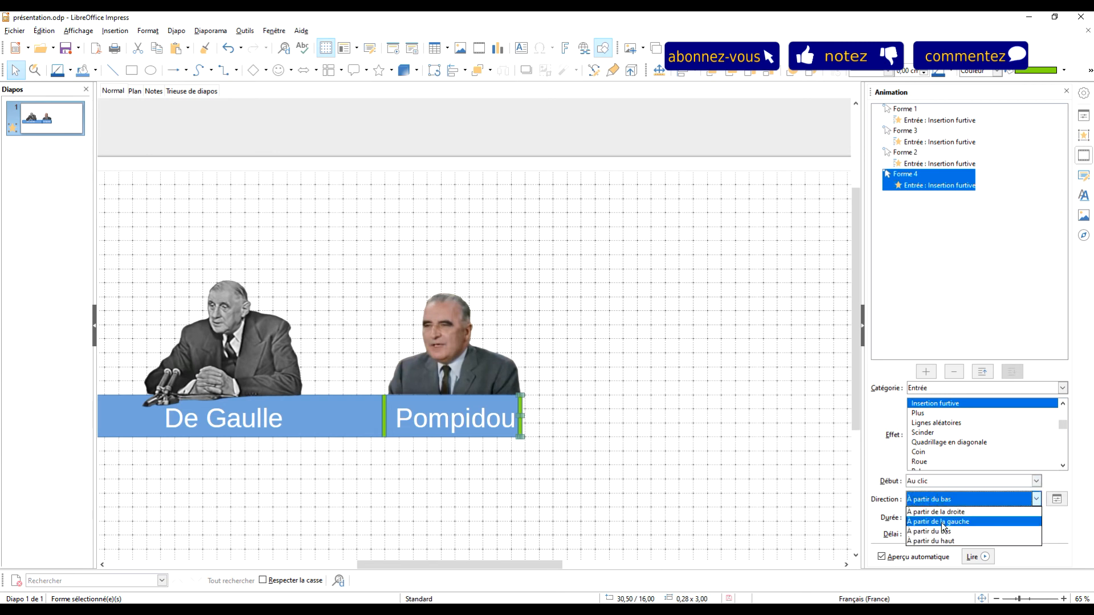
pyautogui.click(942, 522)
pyautogui.click(684, 270)
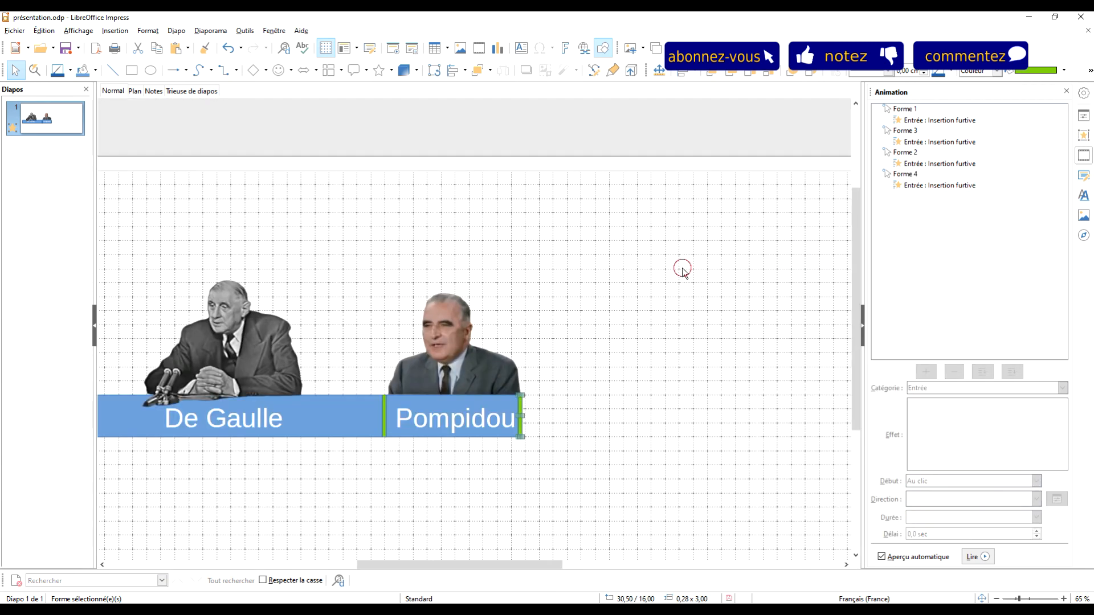
# Step: Run the slideshow to check the entrance animations of the timeline bars, and return to the editing view
pyautogui.press('F5')
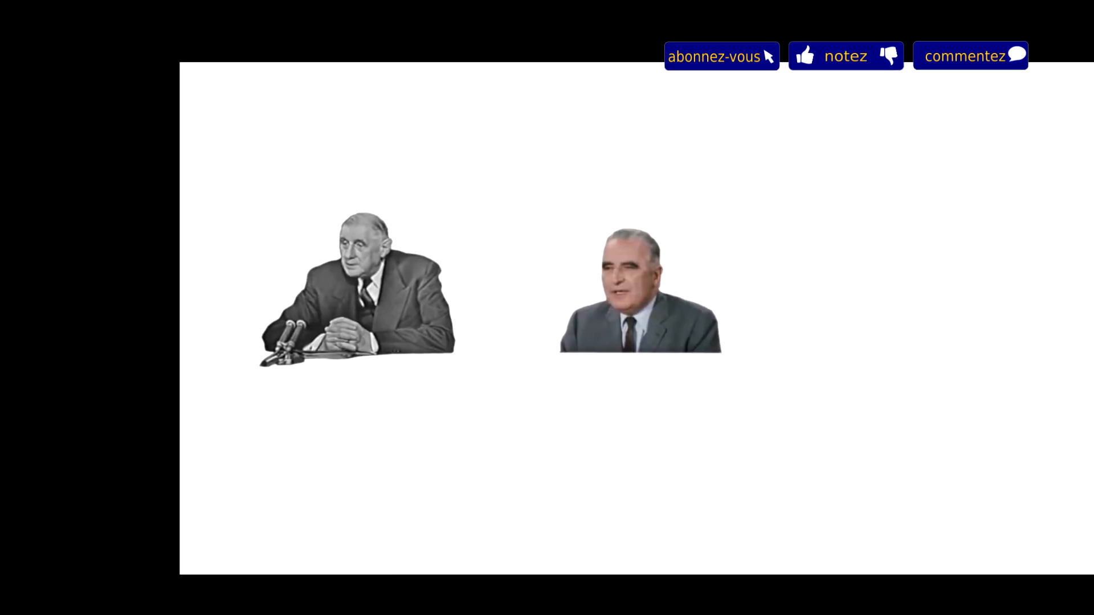
pyautogui.press('Right')
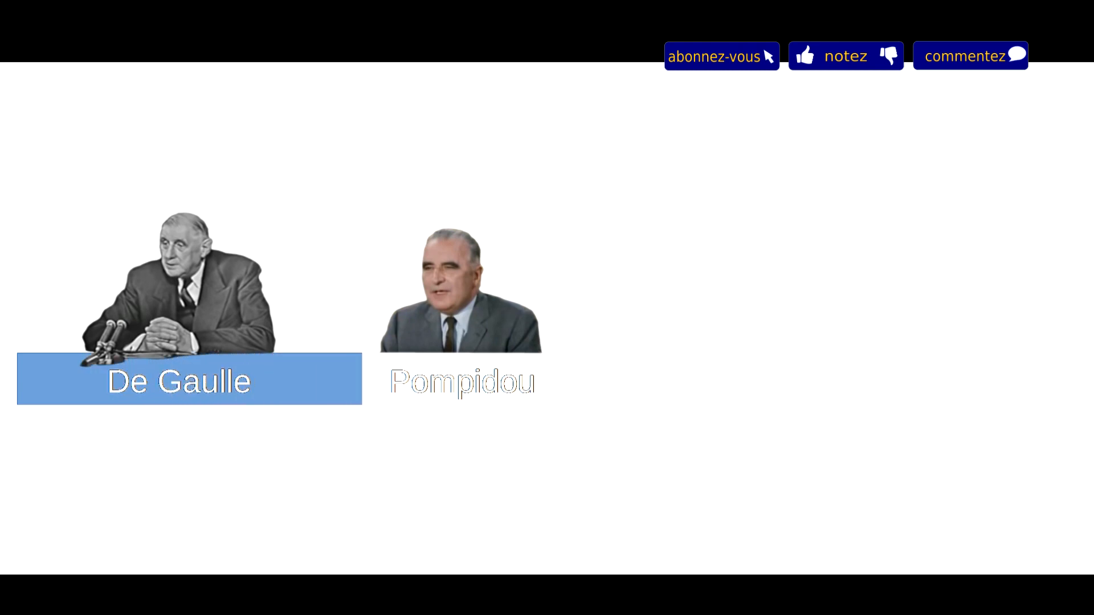
pyautogui.press('Right')
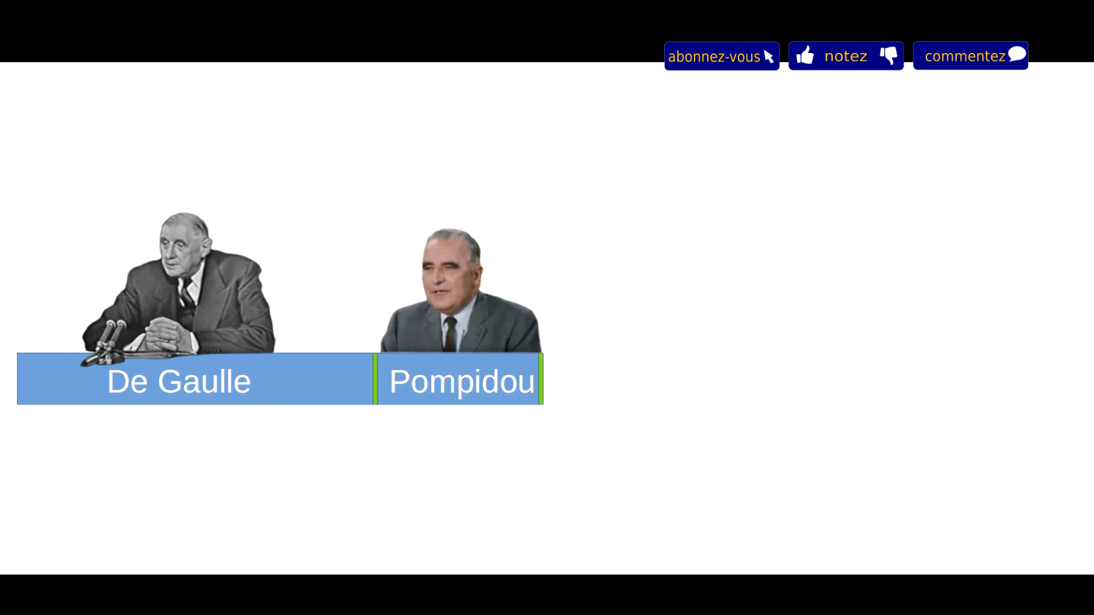
pyautogui.press('Escape')
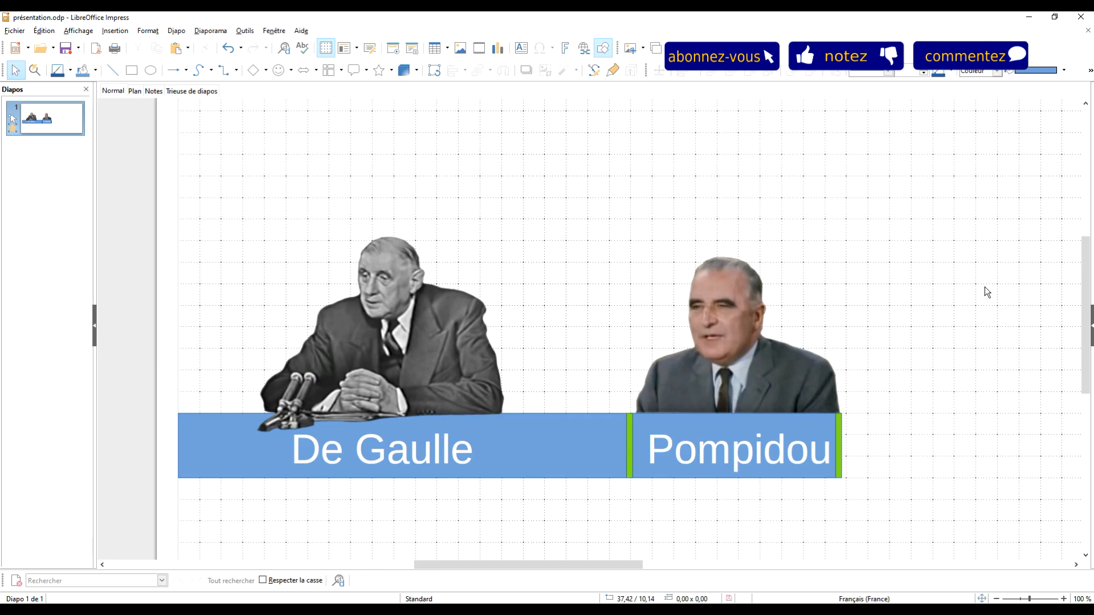